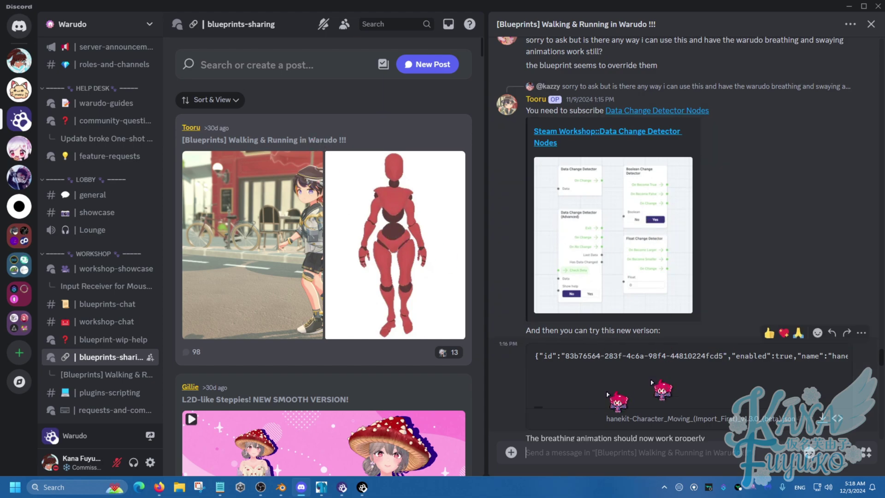
# Close the open thread to return to the full blueprints-sharing forum grid and member list.
pyautogui.scroll(-1, 115, 242)
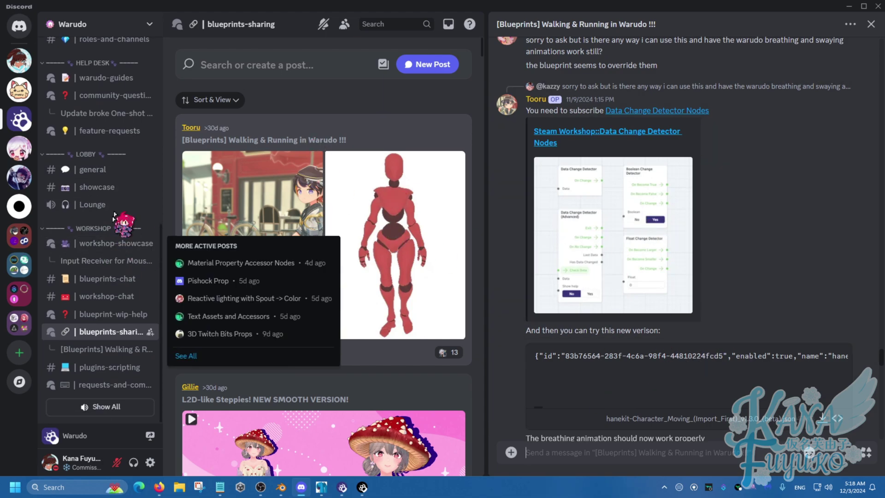
pyautogui.scroll(8, 119, 161)
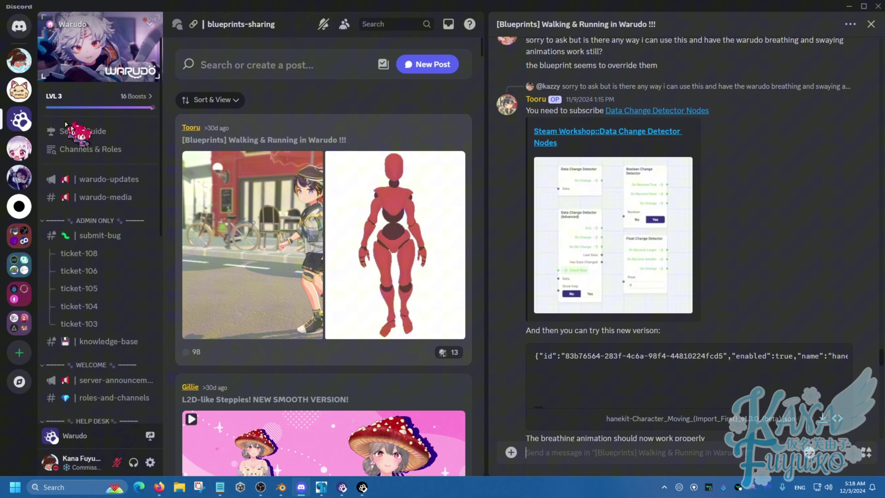
pyautogui.scroll(-10, 110, 184)
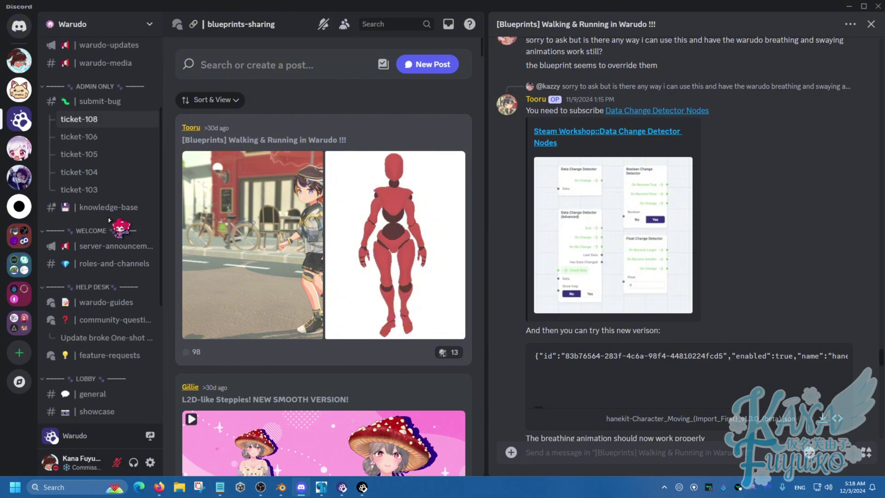
pyautogui.moveTo(87, 335)
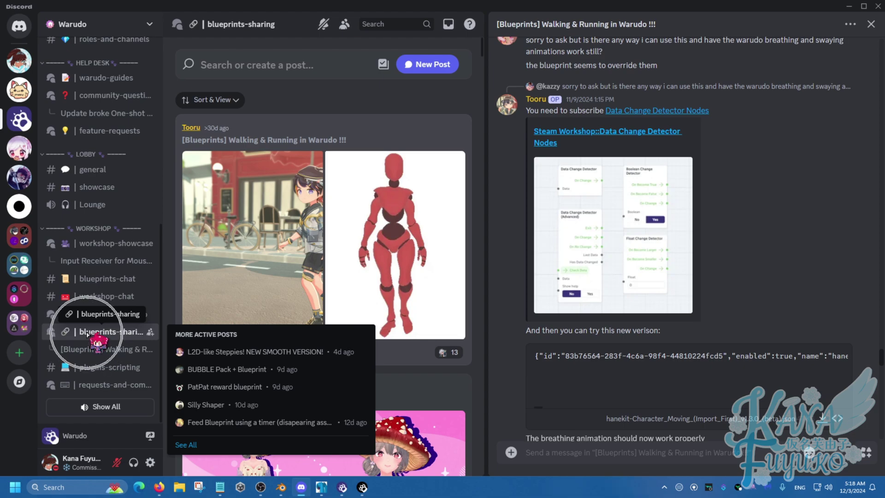
pyautogui.click(87, 332)
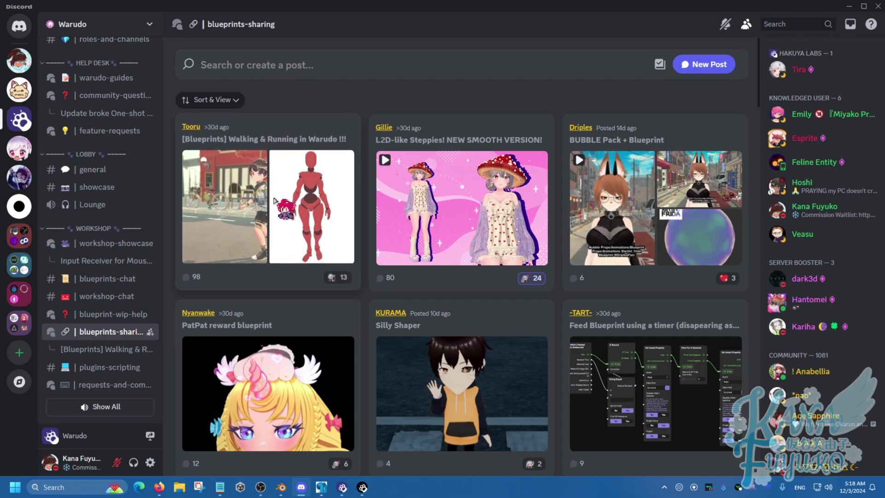
# Reopen the Walking & Running in Warudo post and scroll to the Data Change Detector Nodes reply.
pyautogui.click(249, 150)
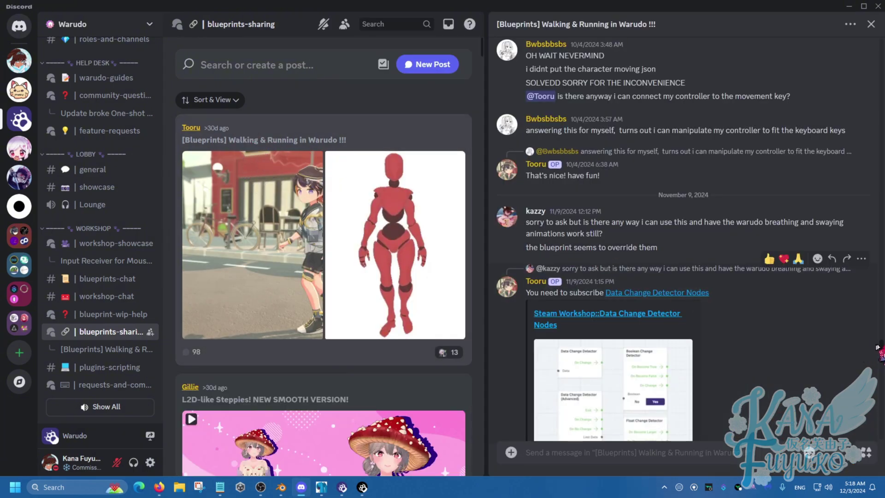
pyautogui.moveTo(878, 346); pyautogui.dragTo(874, 300)
pyautogui.scroll(-4, 712, 350)
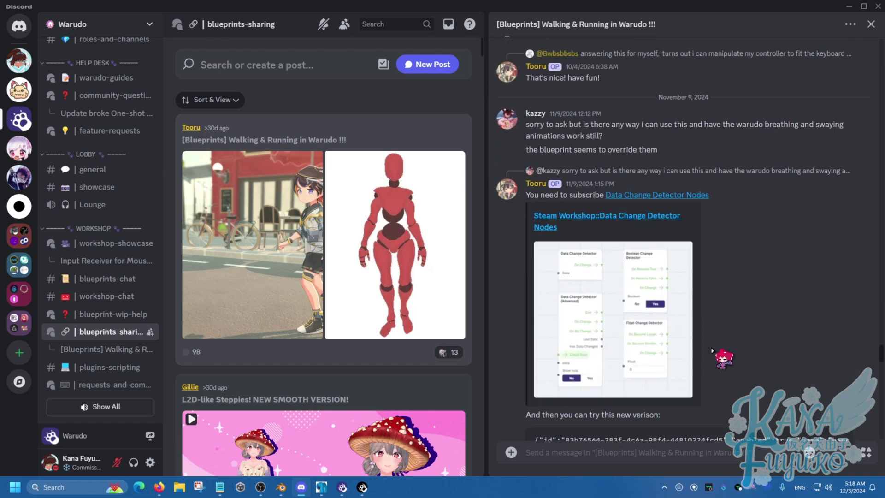
pyautogui.scroll(-10, 869, 364)
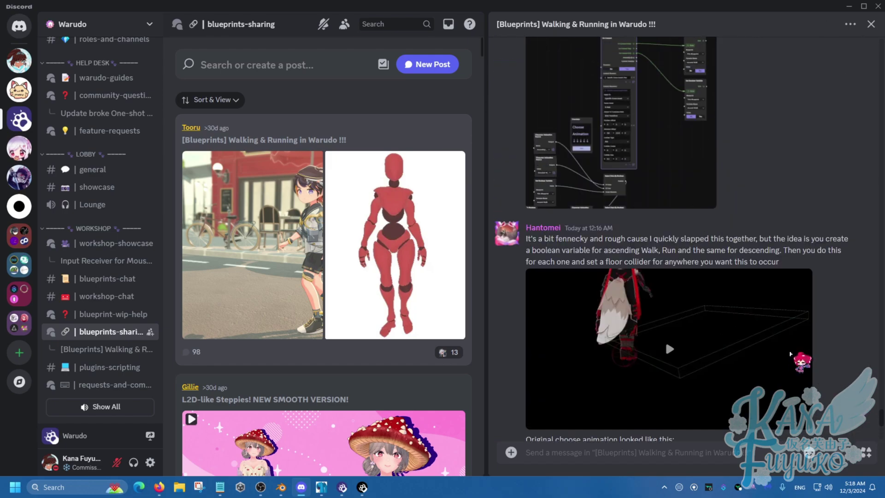
pyautogui.scroll(10, 790, 354)
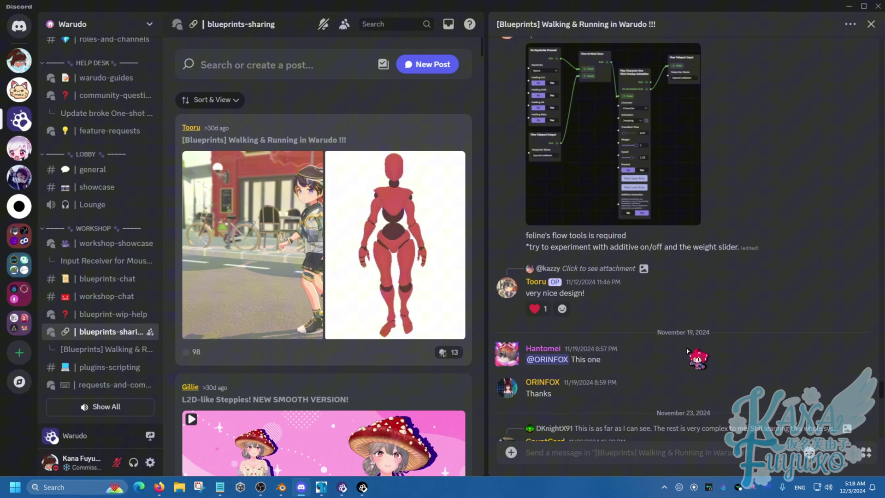
pyautogui.scroll(10, 687, 351)
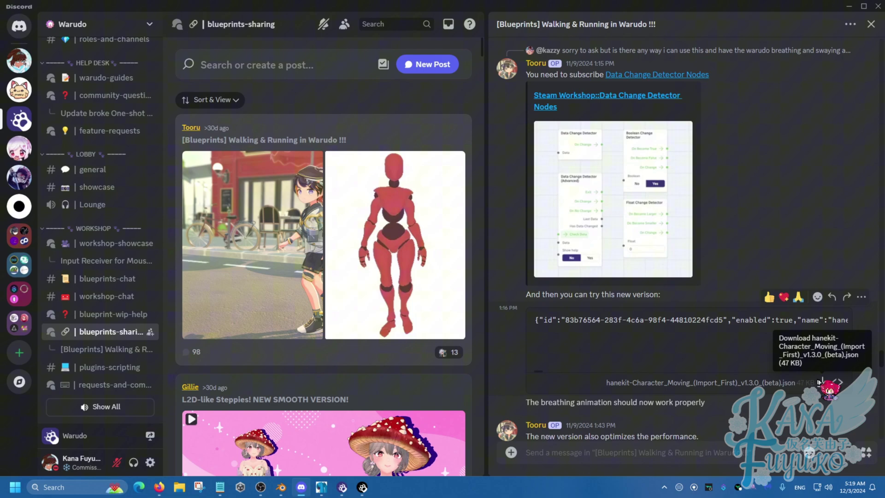
pyautogui.scroll(1, 650, 341)
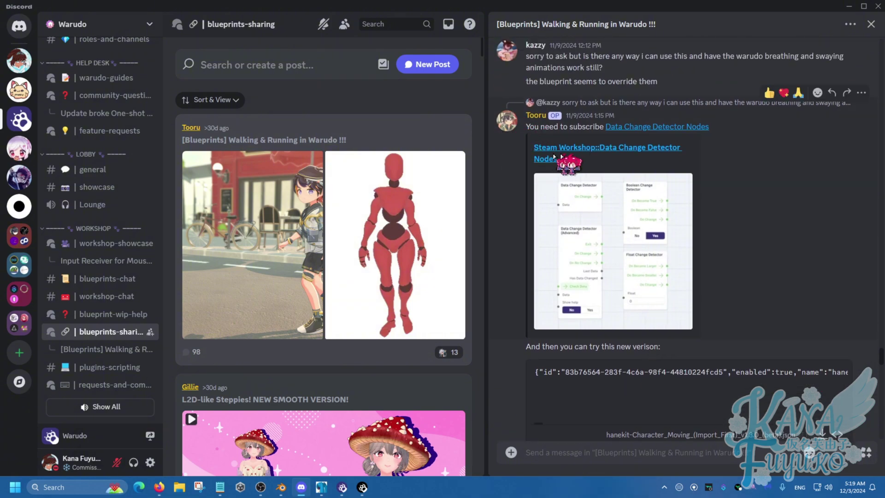
pyautogui.scroll(-2, 723, 392)
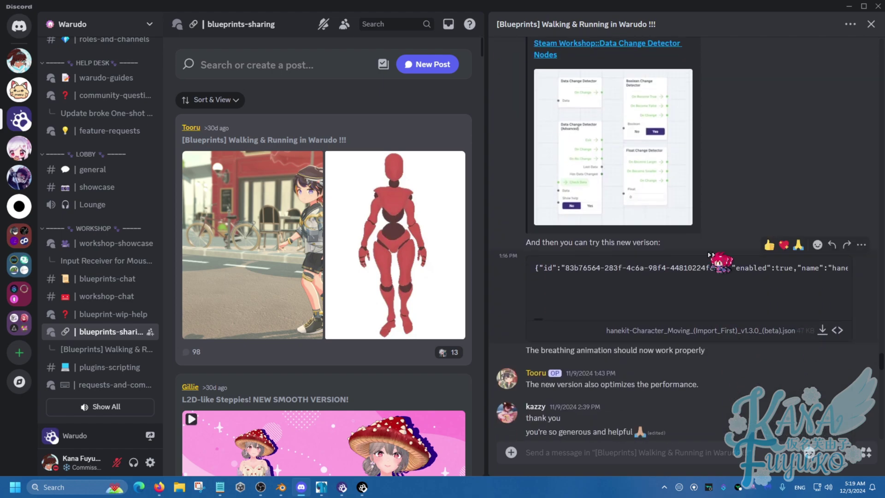
pyautogui.scroll(2, 670, 300)
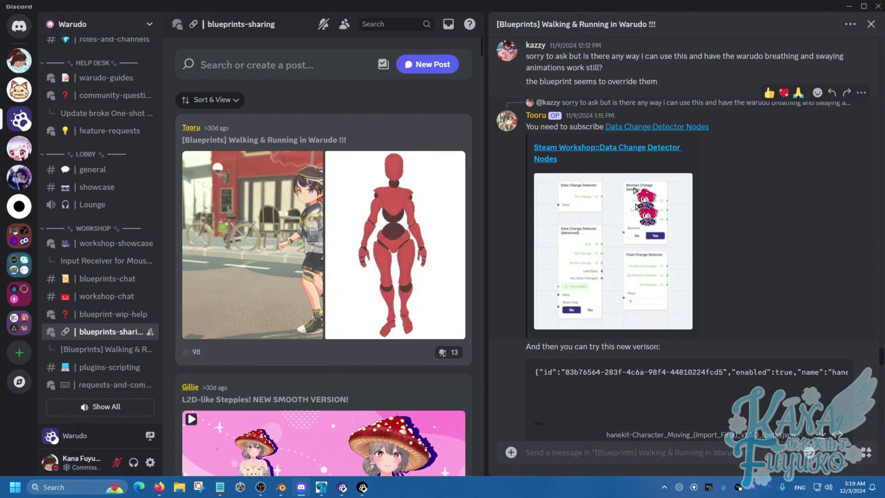
# Scroll through the Walking & Running in Warudo post to its Tips & Attention section.
pyautogui.scroll(10, 738, 322)
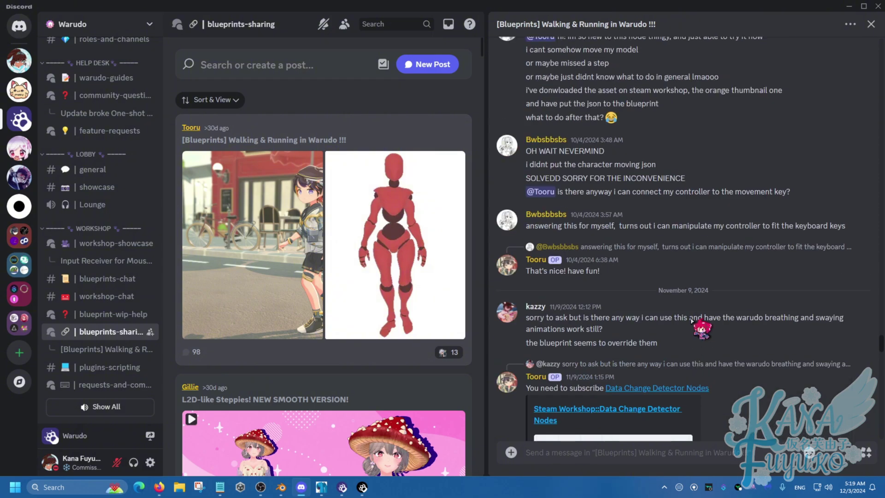
pyautogui.scroll(15, 881, 325)
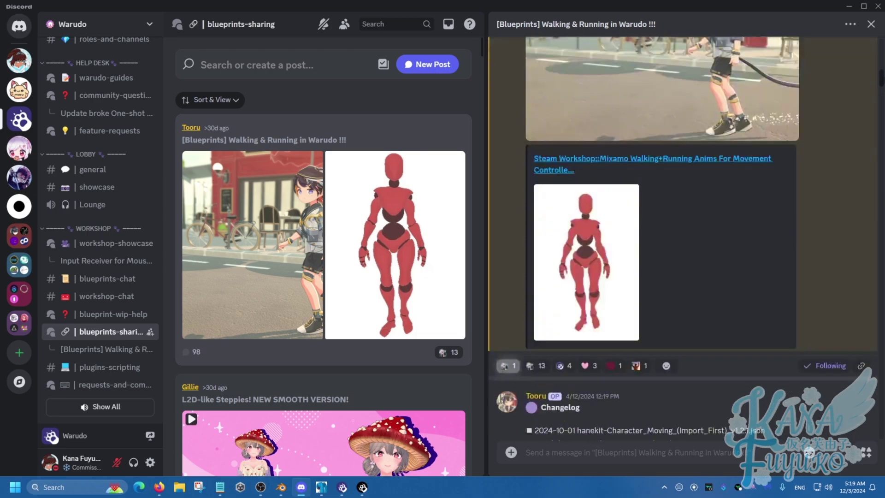
pyautogui.scroll(-2, 627, 212)
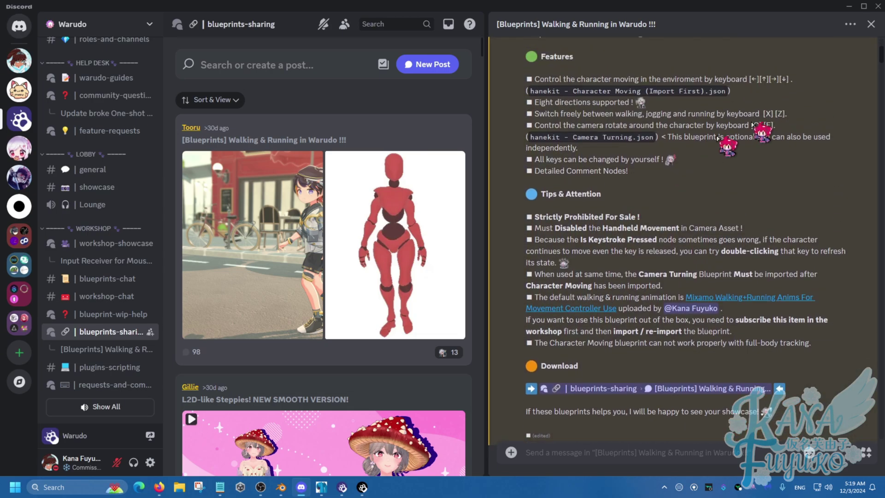
pyautogui.moveTo(881, 55); pyautogui.dragTo(879, 5)
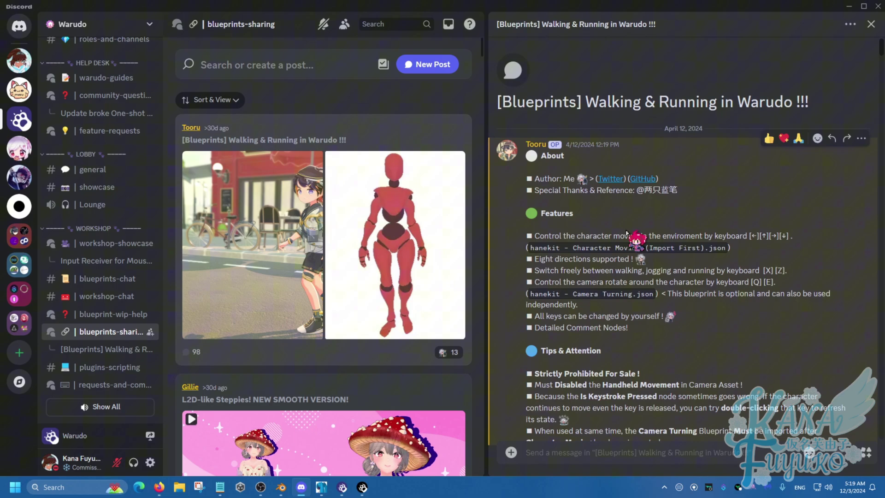
pyautogui.scroll(-2, 626, 232)
pyautogui.scroll(-1, 595, 185)
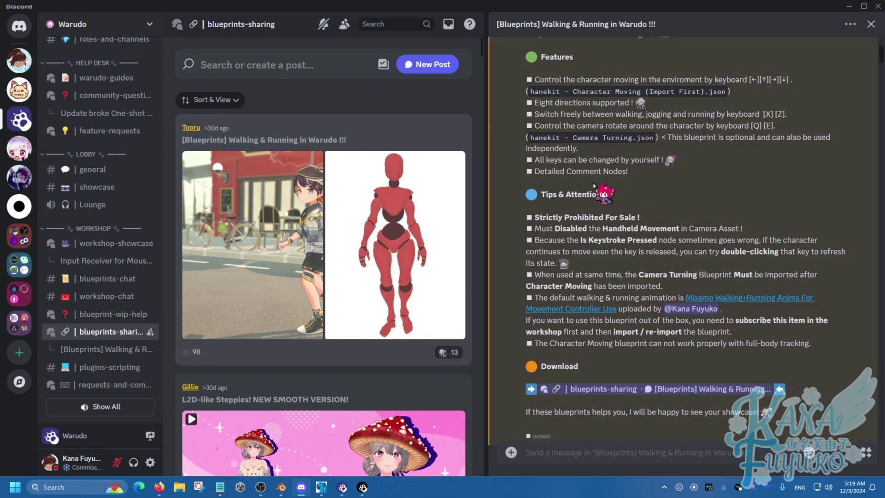
pyautogui.scroll(-2, 588, 254)
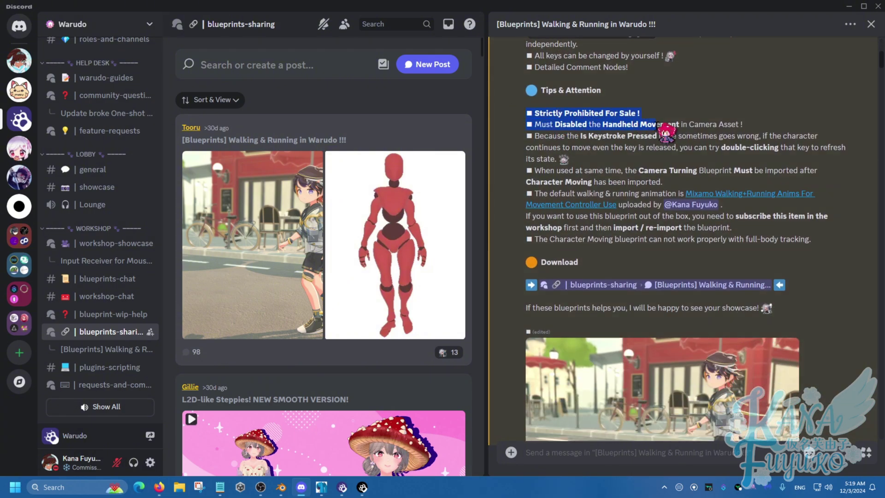
# Highlight the no-sale warning and Handheld Movement note, then read the Download section.
pyautogui.moveTo(606, 110); pyautogui.dragTo(655, 114)
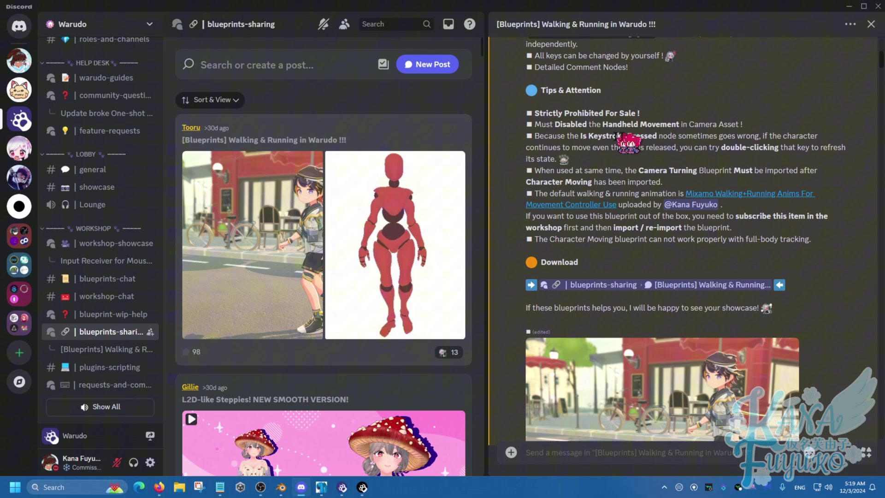
pyautogui.moveTo(582, 125); pyautogui.dragTo(691, 129)
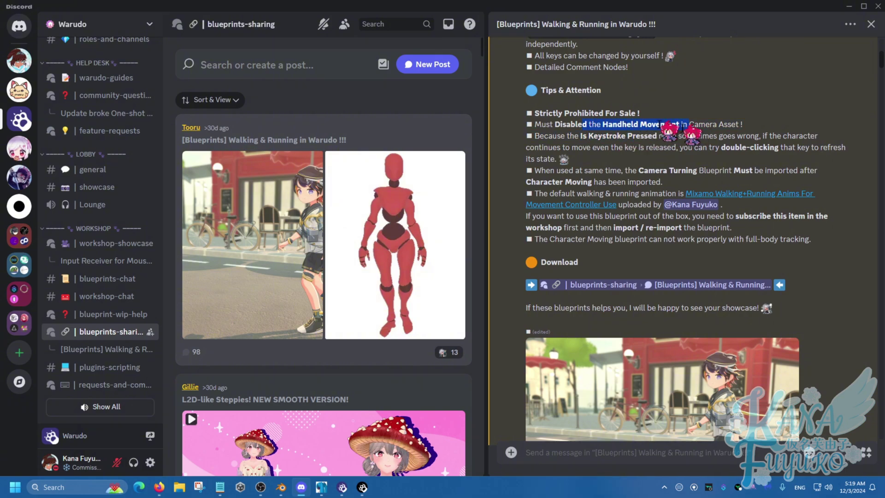
pyautogui.click(634, 149)
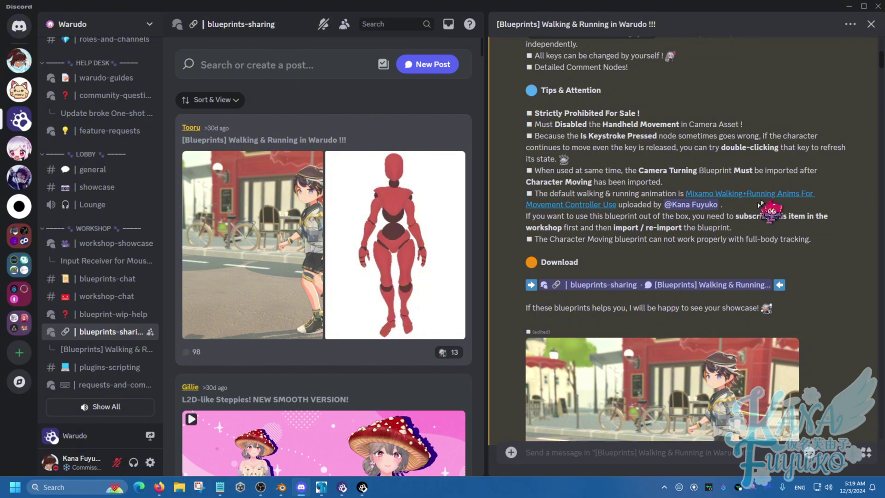
pyautogui.scroll(-1, 720, 230)
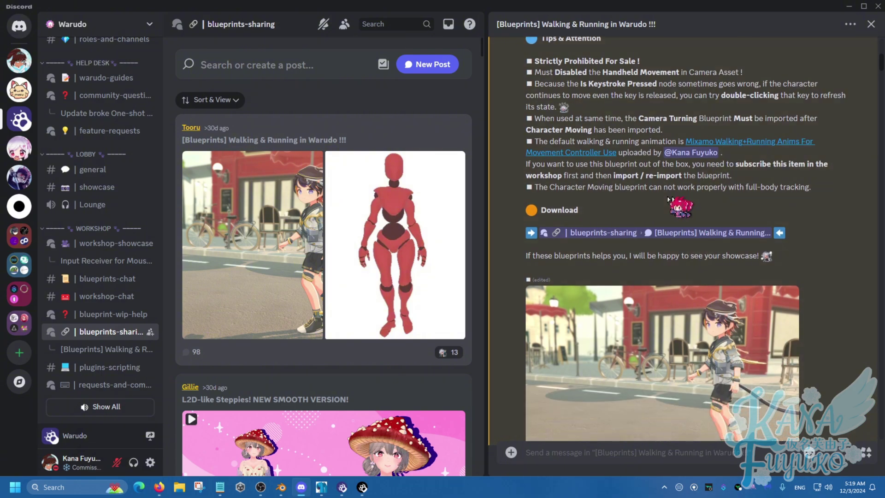
pyautogui.scroll(-2, 696, 244)
pyautogui.scroll(3, 695, 245)
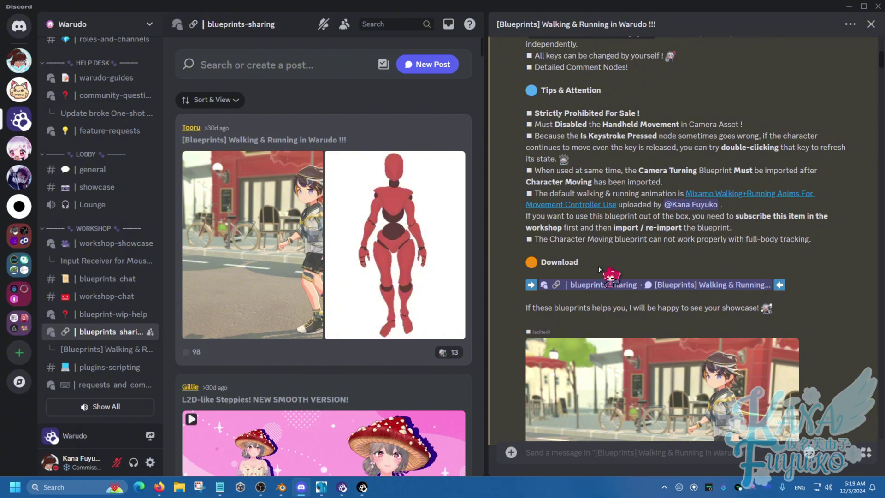
pyautogui.scroll(-8, 652, 247)
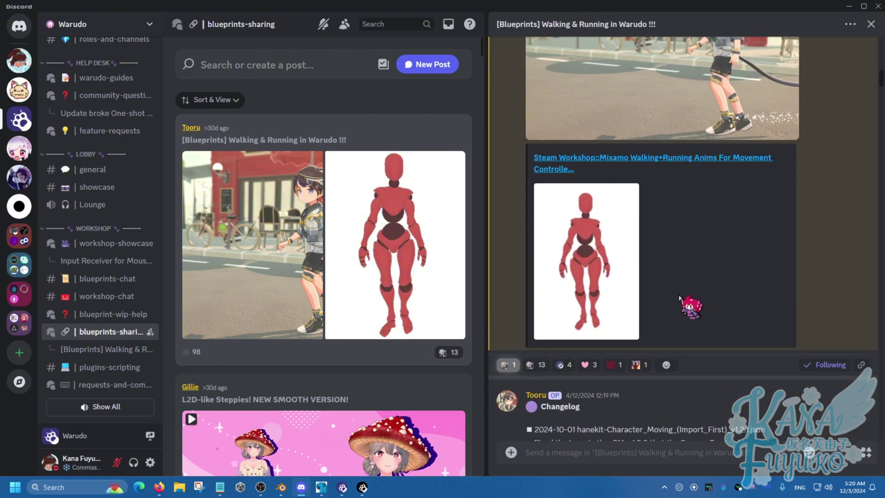
pyautogui.scroll(7, 692, 306)
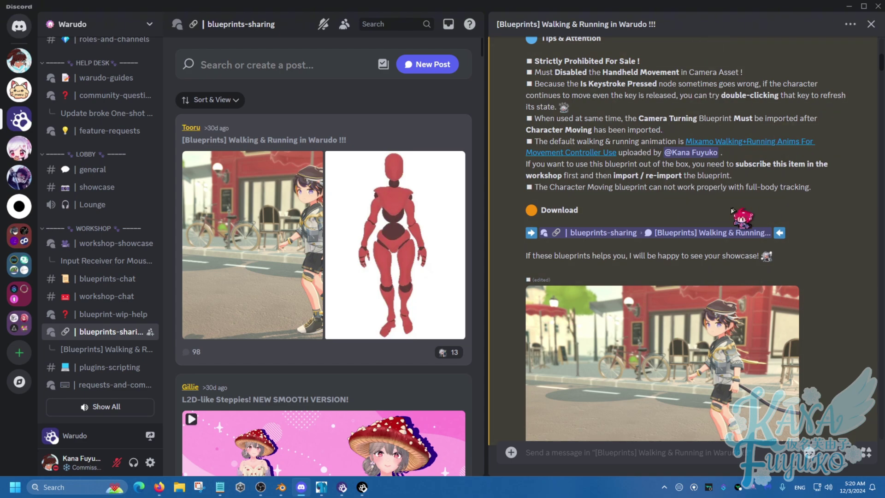
pyautogui.scroll(3, 733, 210)
# Open the Warudo Editor's Discover page and filter the workshop results to Plugins.
pyautogui.click(342, 487)
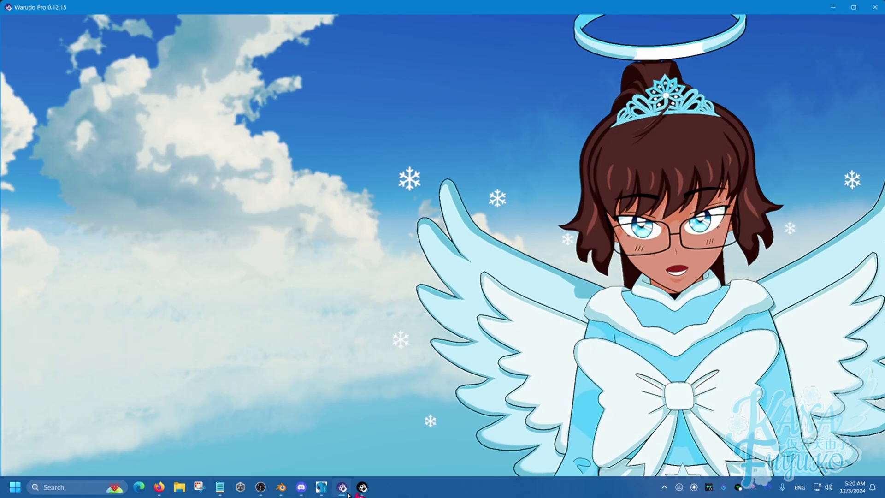
pyautogui.moveTo(363, 488)
pyautogui.click(359, 434)
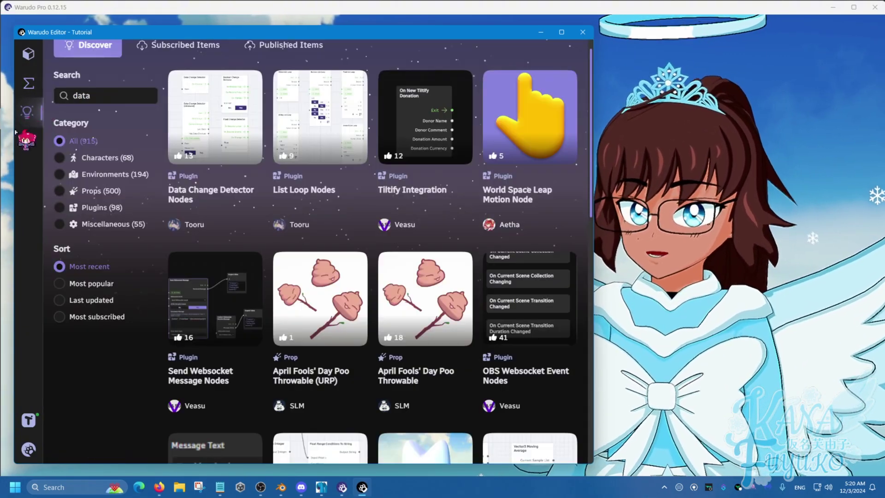
pyautogui.click(32, 112)
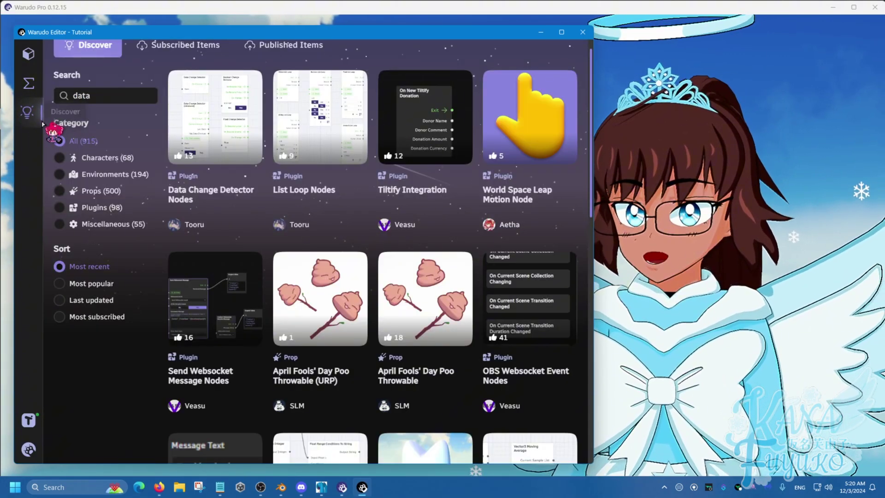
pyautogui.doubleClick(79, 94)
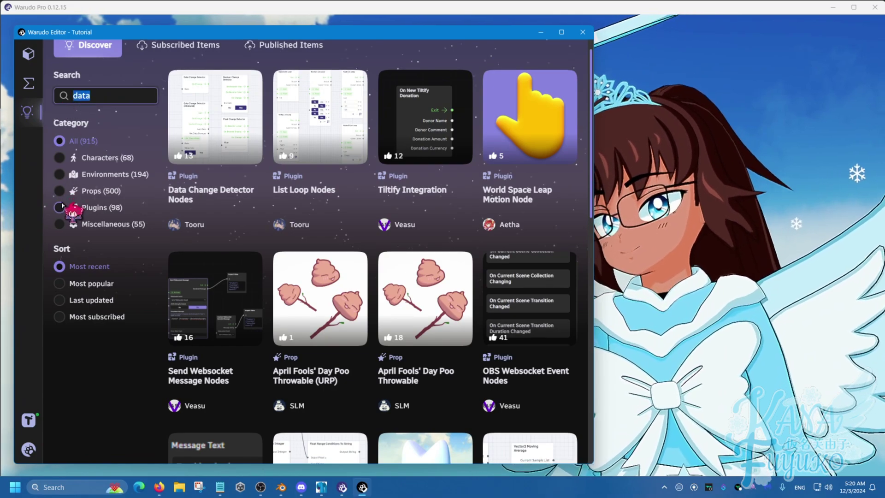
pyautogui.click(60, 208)
# Subscribe to the Data Change Detector Nodes plugin.
pyautogui.scroll(-1, 92, 176)
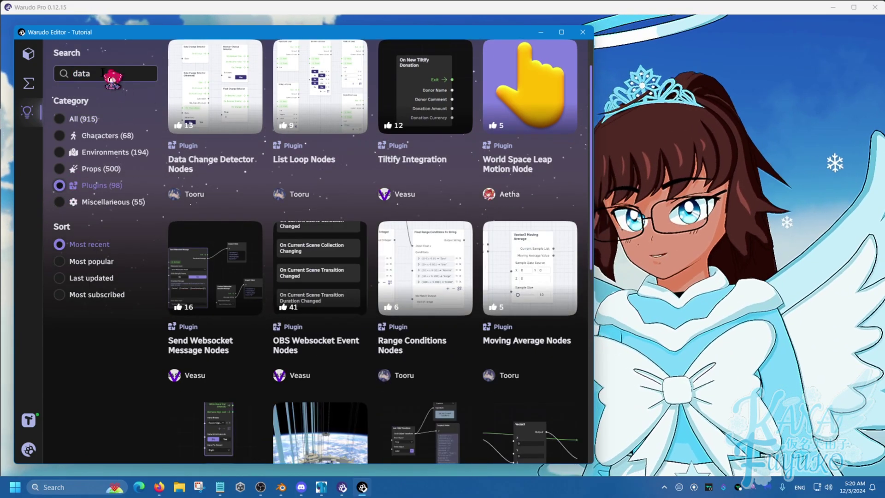
pyautogui.doubleClick(81, 74)
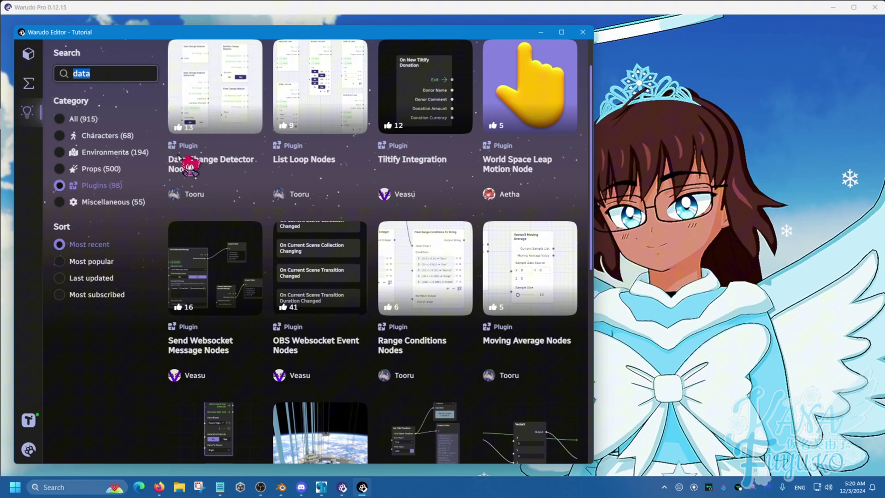
pyautogui.scroll(2, 201, 159)
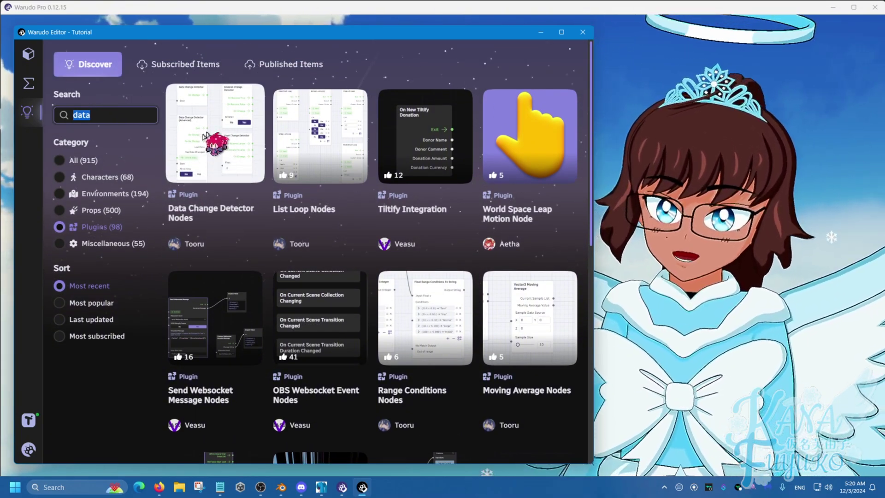
pyautogui.click(213, 139)
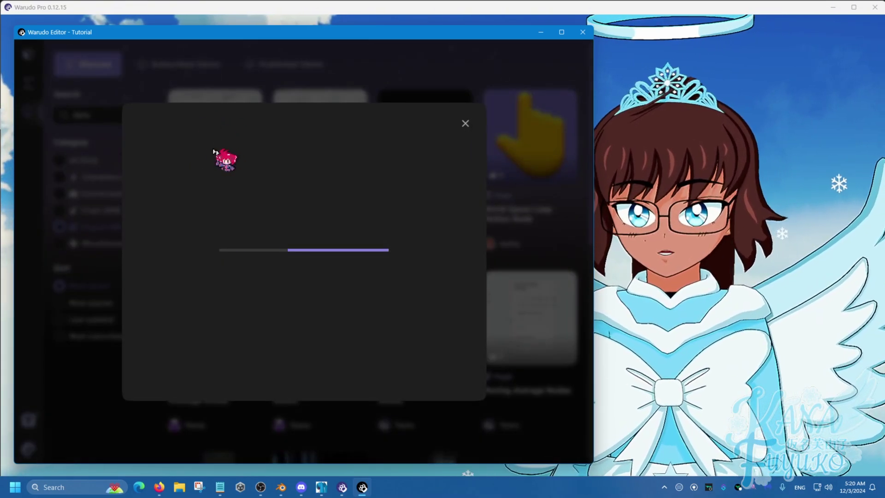
pyautogui.click(323, 192)
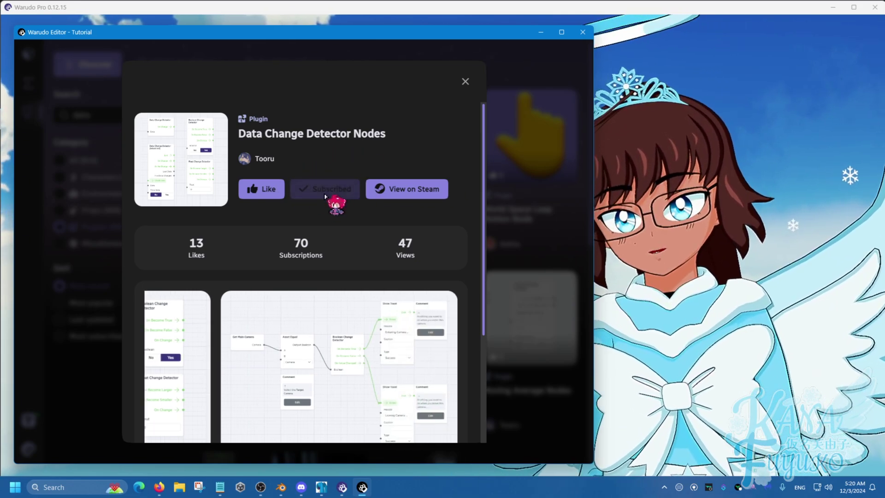
pyautogui.click(465, 81)
pyautogui.moveTo(125, 115); pyautogui.dragTo(69, 118)
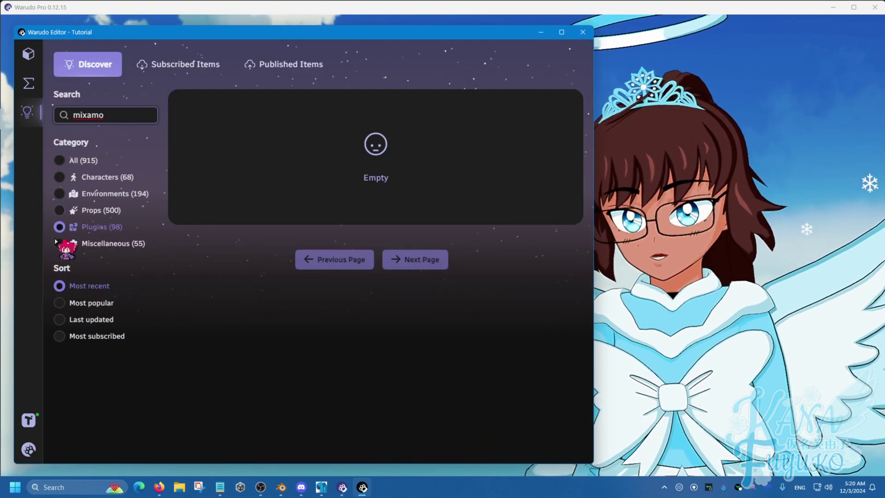
# Subscribe to Mixamo Walking+Running Anims For Movement Controller Use from the Miscellaneous mixamo results.
pyautogui.click(69, 243)
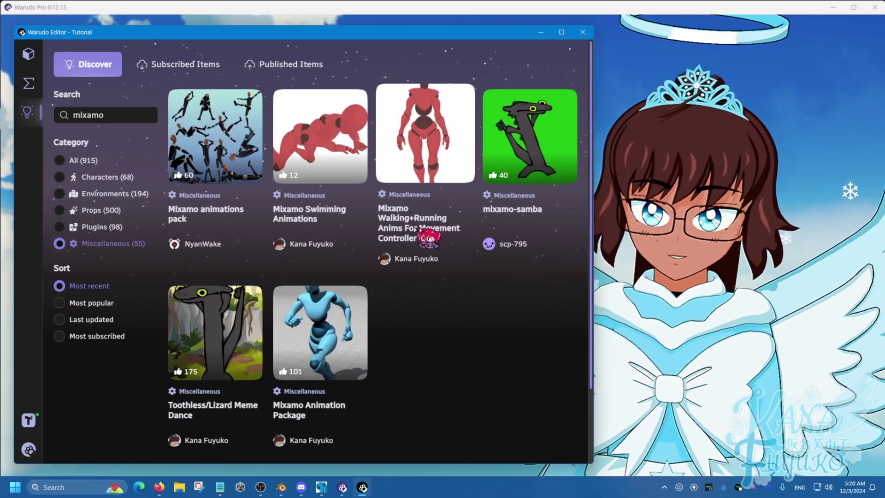
pyautogui.click(407, 122)
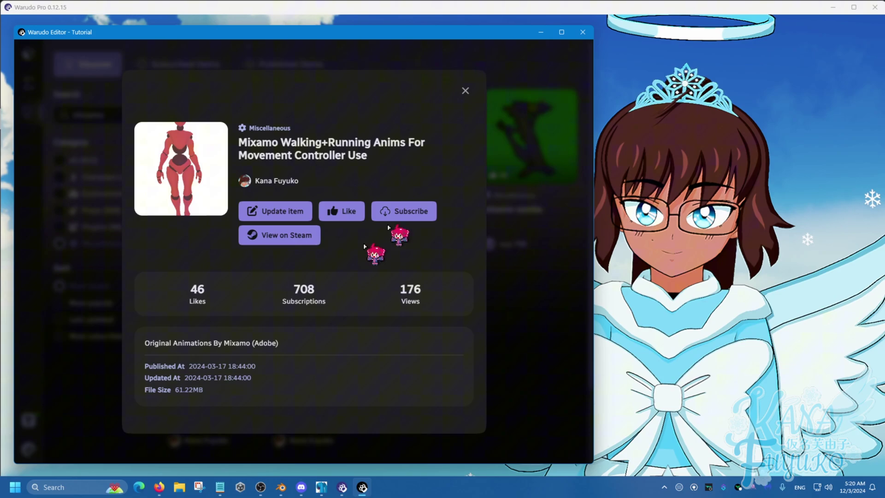
pyautogui.click(415, 212)
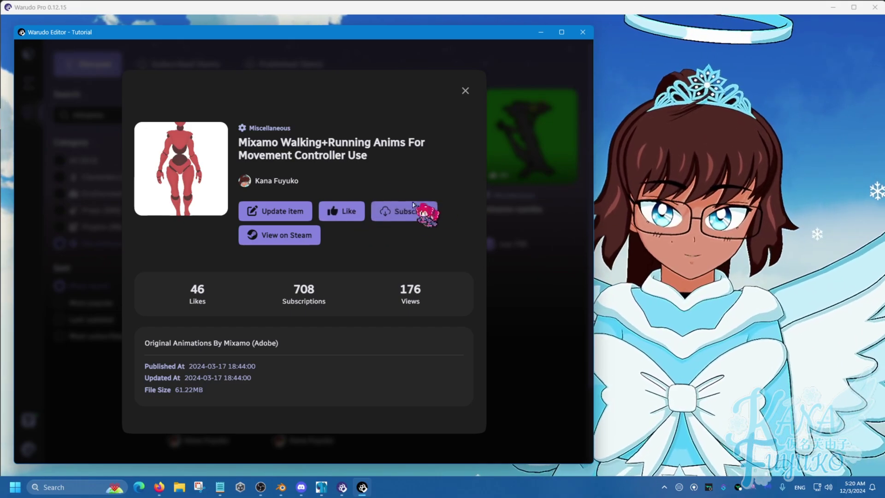
pyautogui.click(465, 91)
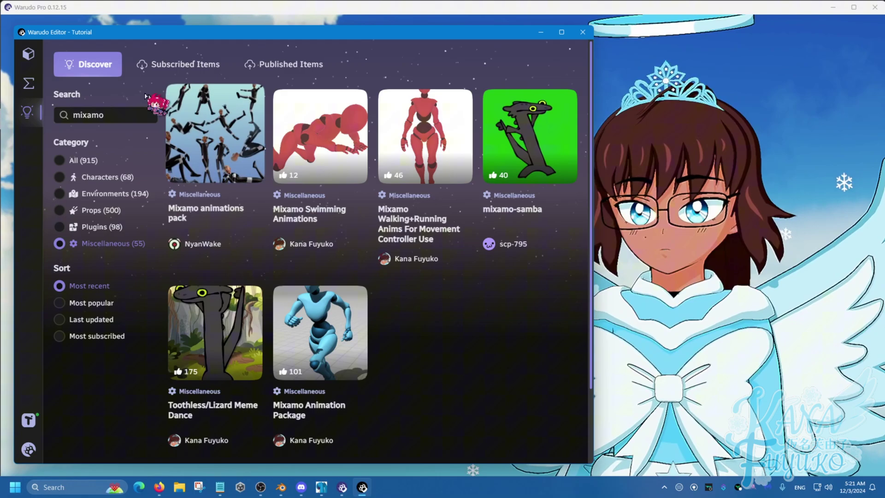
# Import the downloaded Character Moving JSON from Downloads using Import blueprint from file.
pyautogui.click(29, 82)
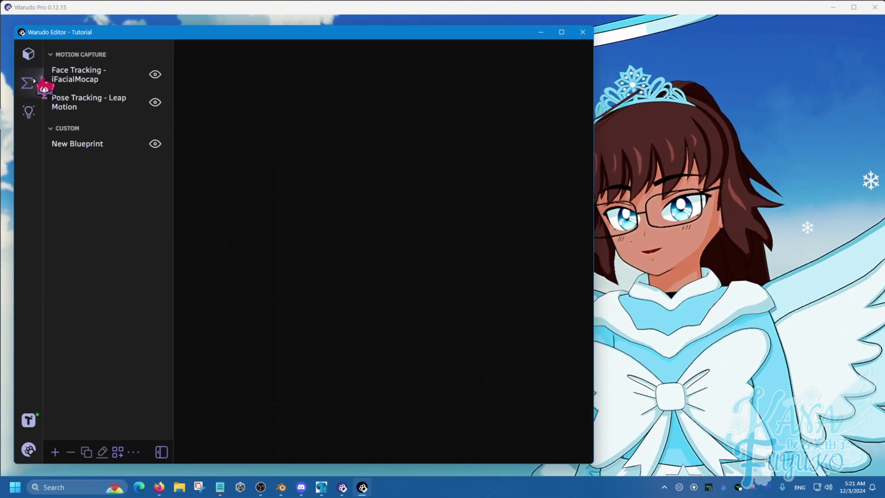
pyautogui.click(134, 453)
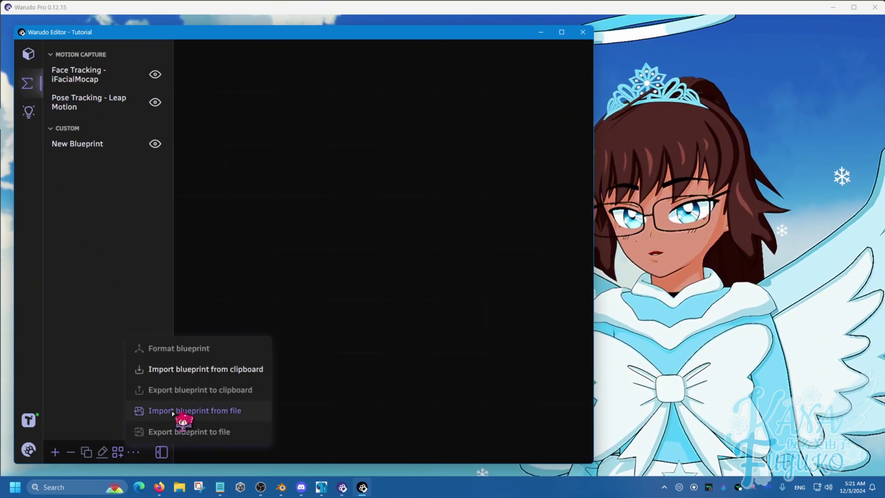
pyautogui.click(232, 410)
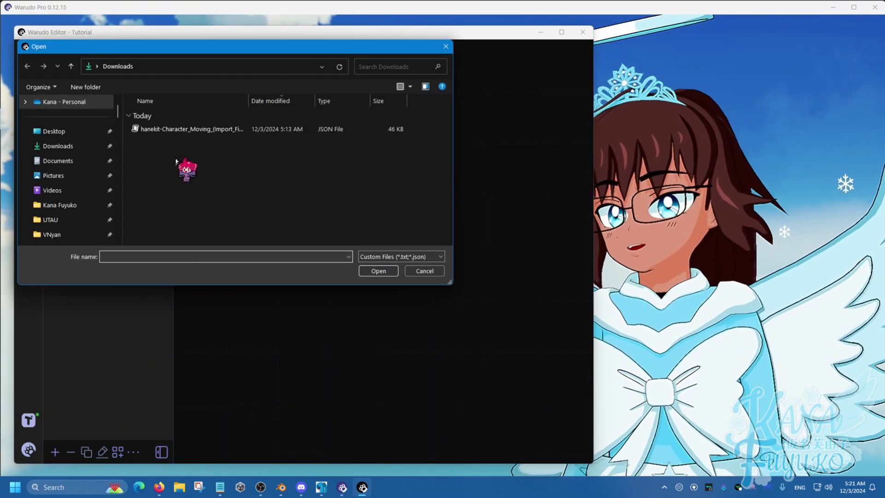
pyautogui.click(207, 130)
pyautogui.doubleClick(205, 130)
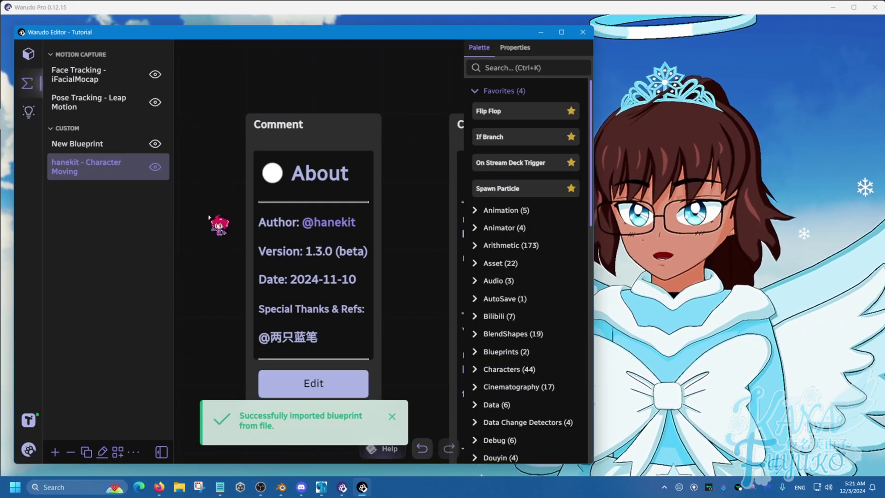
# Zoom and pan to survey the whole hanekit - Character Moving blueprint graph.
pyautogui.scroll(-8, 208, 216)
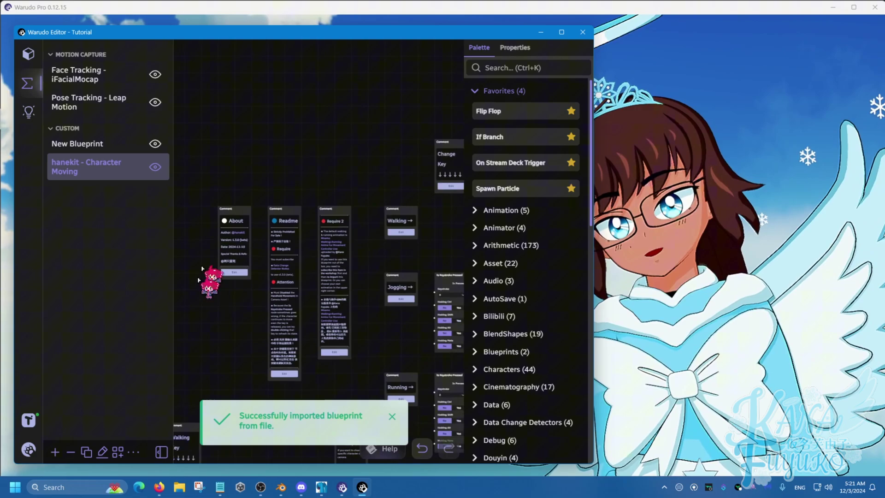
pyautogui.scroll(-3, 203, 270)
pyautogui.moveTo(229, 282); pyautogui.dragTo(240, 256, button='middle')
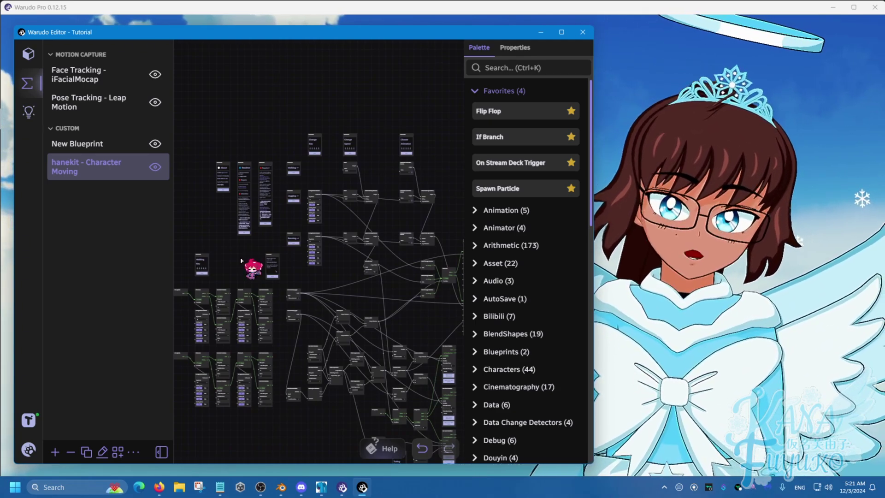
pyautogui.scroll(6, 396, 231)
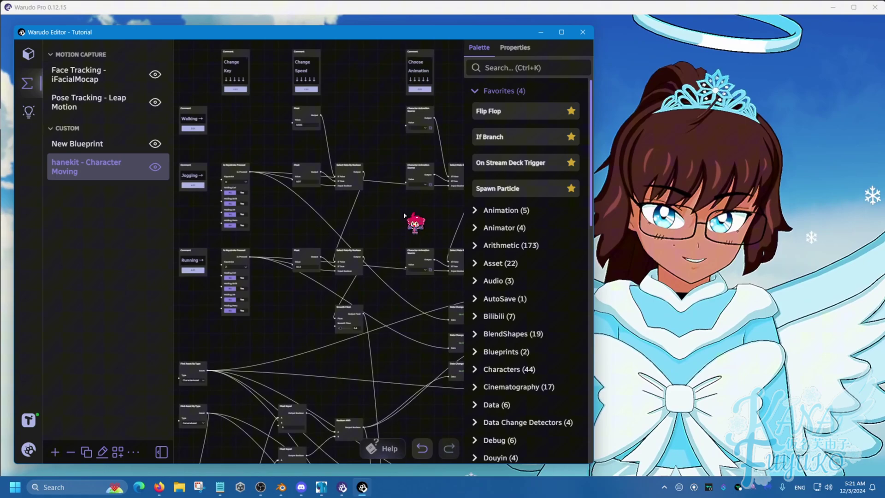
pyautogui.scroll(1, 398, 212)
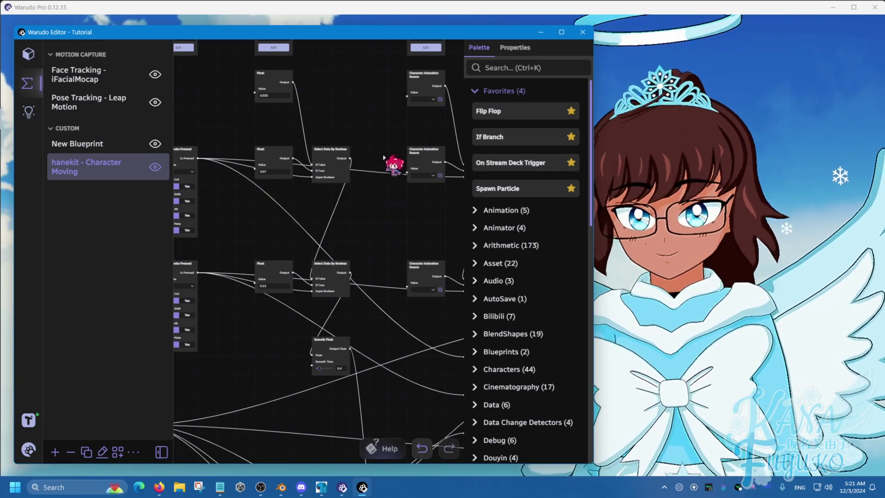
pyautogui.scroll(4, 380, 186)
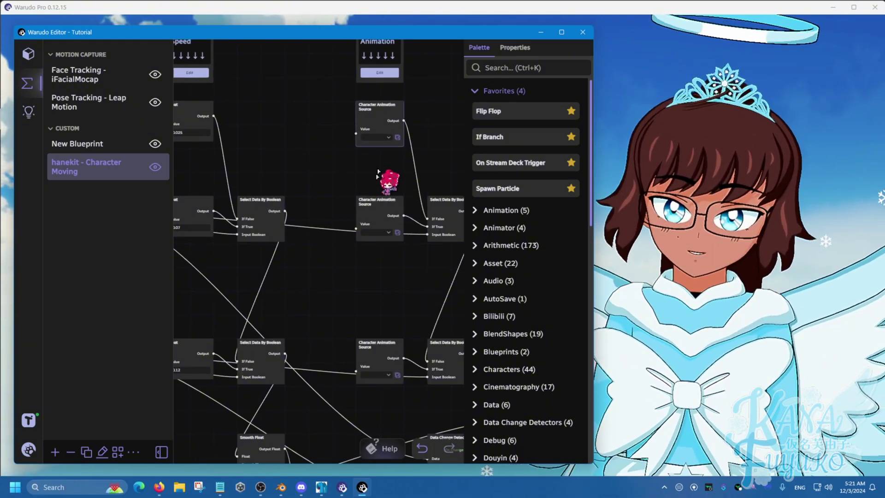
pyautogui.scroll(-3, 318, 193)
# Enter 0.025 as the walking speed Float value under the Change Speed comment.
pyautogui.moveTo(289, 132); pyautogui.dragTo(302, 184)
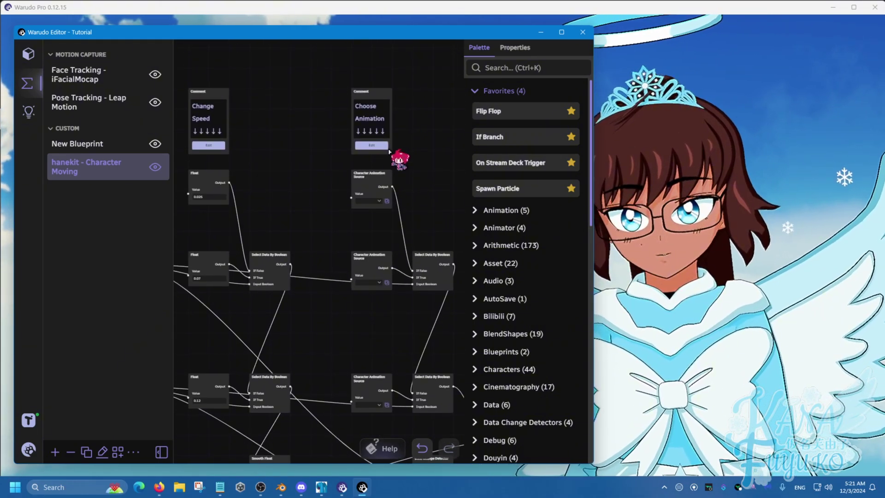
pyautogui.moveTo(287, 225); pyautogui.dragTo(296, 210)
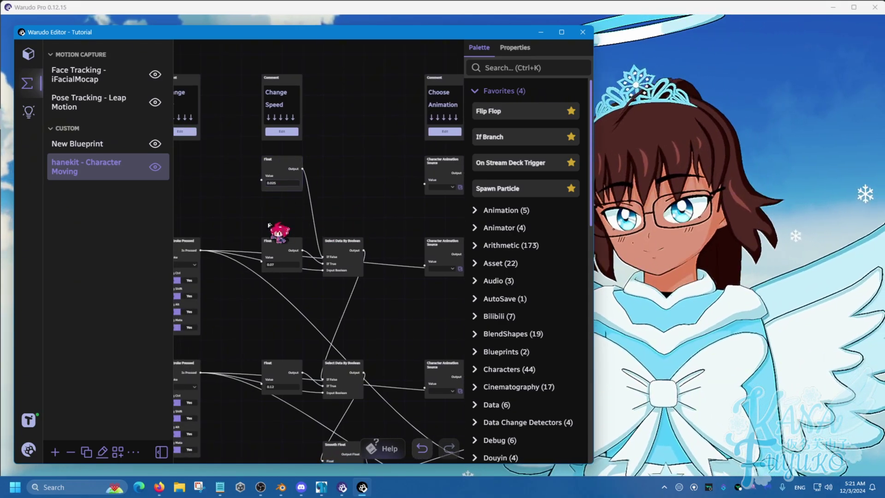
pyautogui.scroll(2, 269, 225)
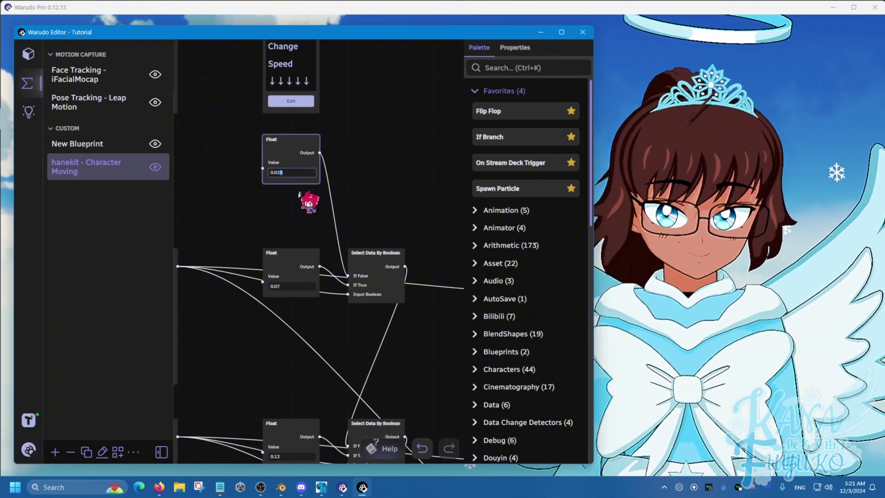
pyautogui.click(283, 216)
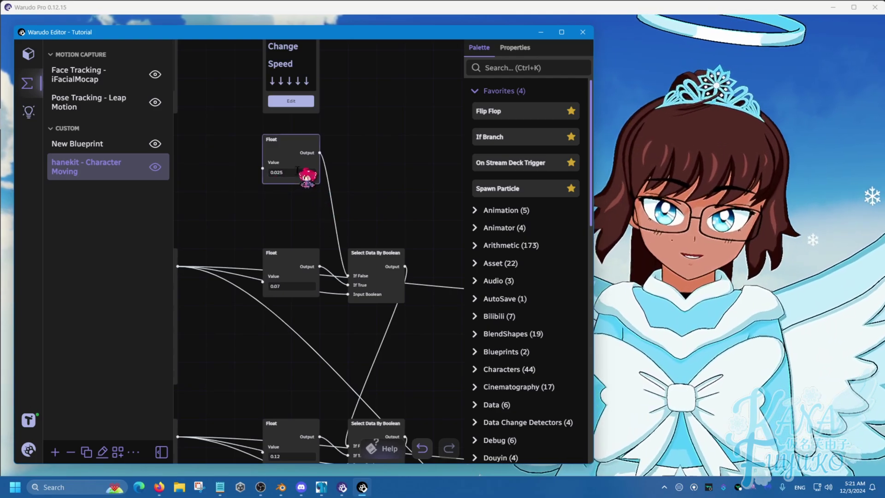
pyautogui.scroll(-5, 303, 215)
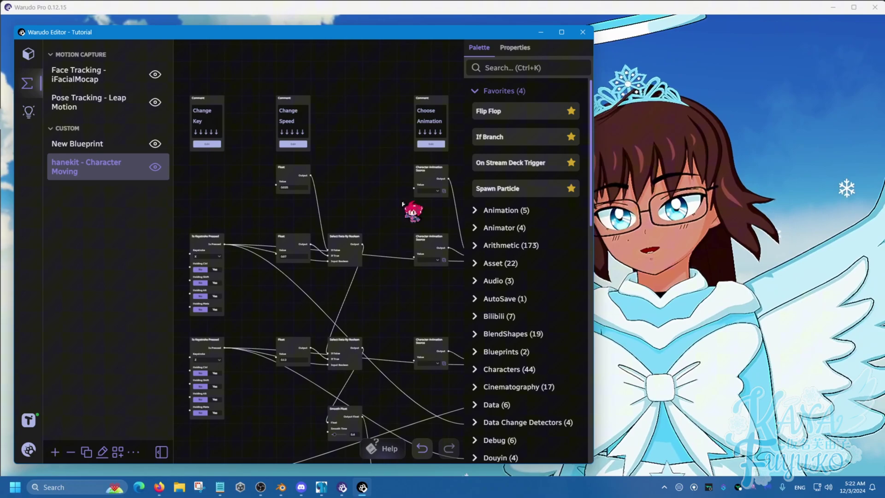
pyautogui.scroll(3, 402, 207)
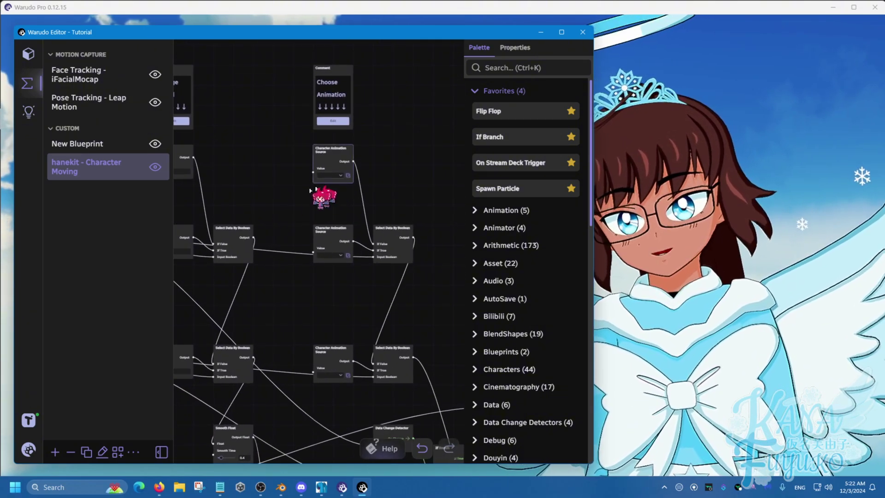
pyautogui.scroll(-3, 372, 221)
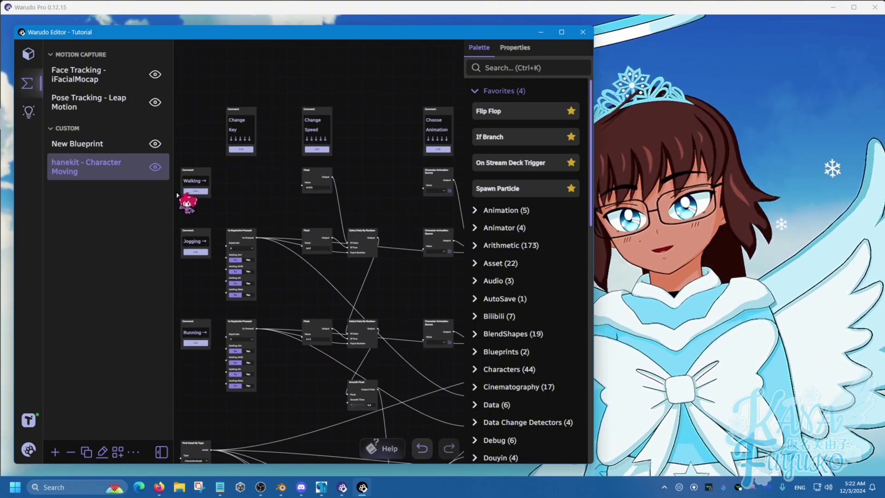
# Search 'walk' and assign a walk clip to the walking Character Animation Source.
pyautogui.click(449, 190)
pyautogui.write('walk')
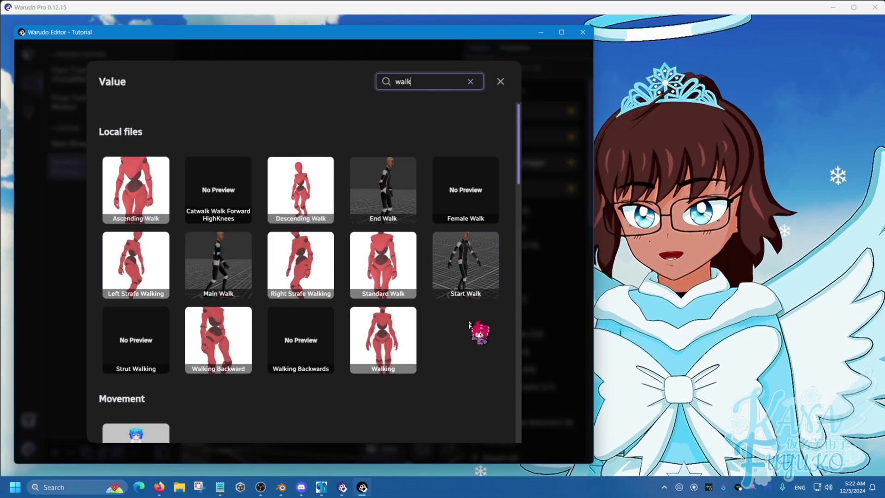
pyautogui.scroll(-5, 470, 341)
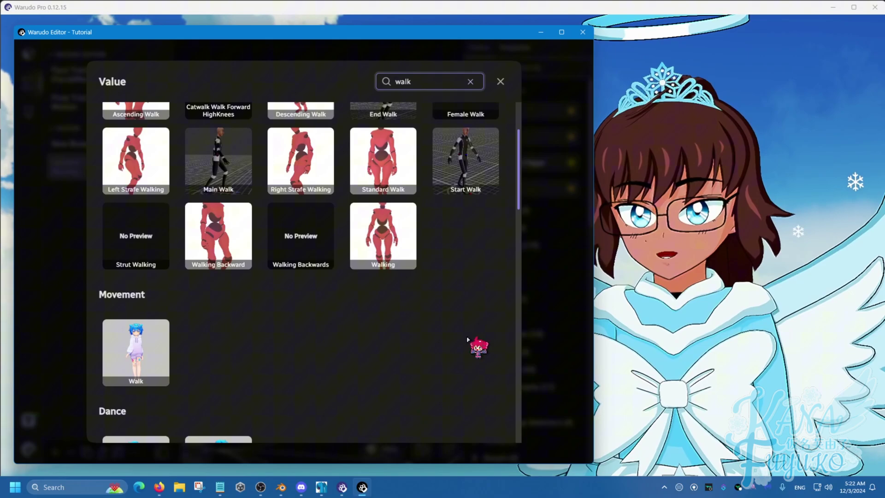
pyautogui.scroll(5, 466, 276)
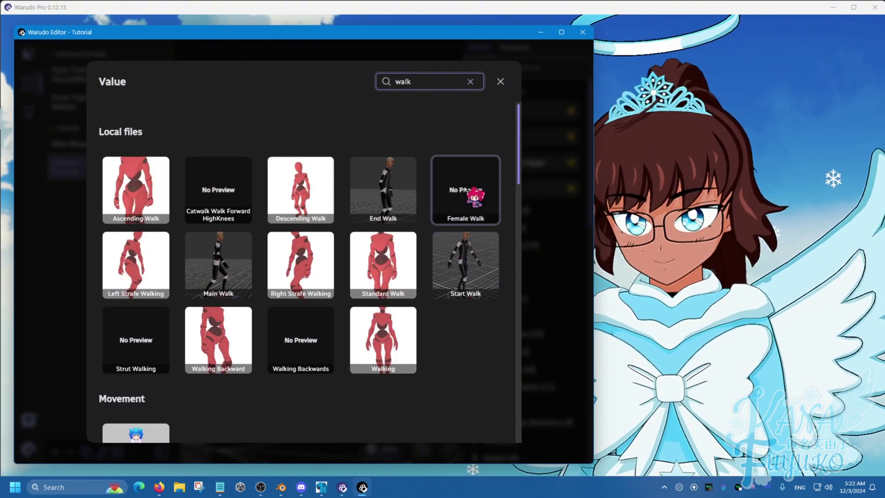
pyautogui.scroll(-5, 421, 346)
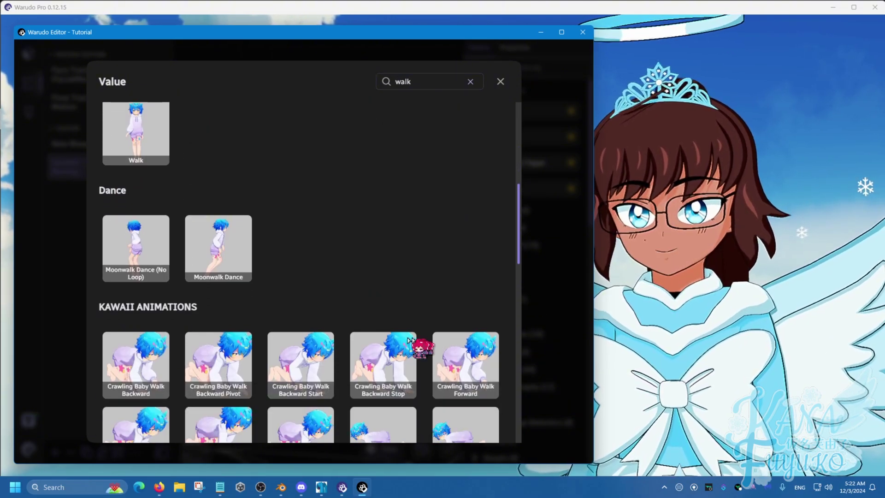
pyautogui.scroll(3, 237, 292)
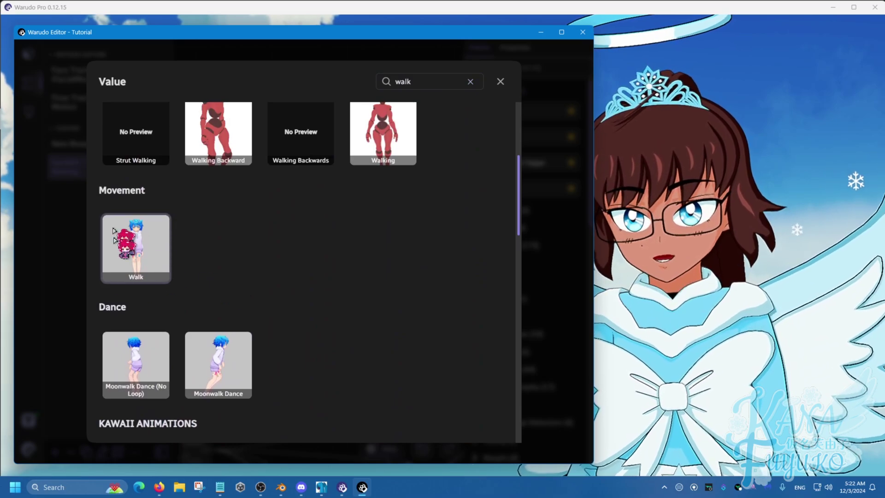
pyautogui.scroll(-15, 284, 323)
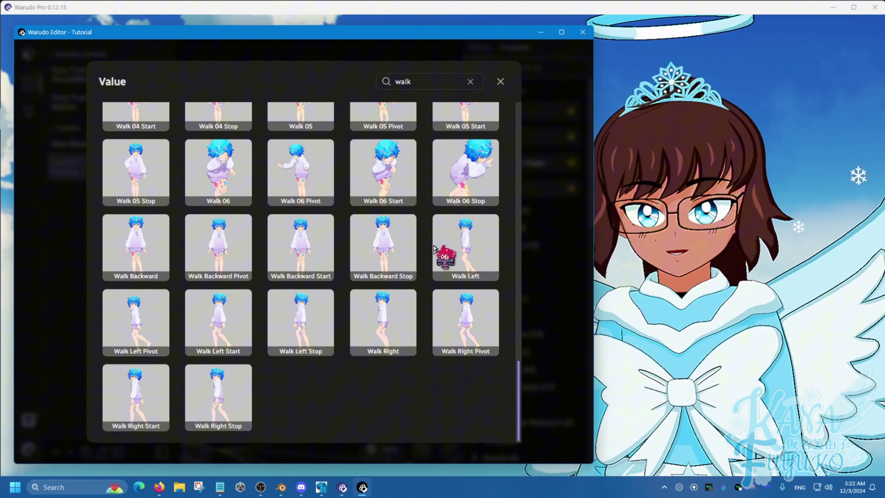
pyautogui.scroll(3, 362, 318)
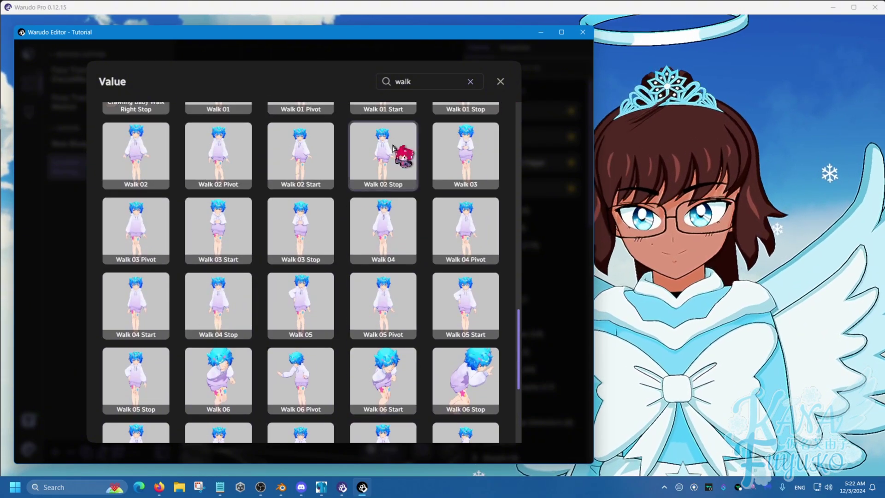
pyautogui.scroll(3, 113, 230)
pyautogui.scroll(2, 113, 230)
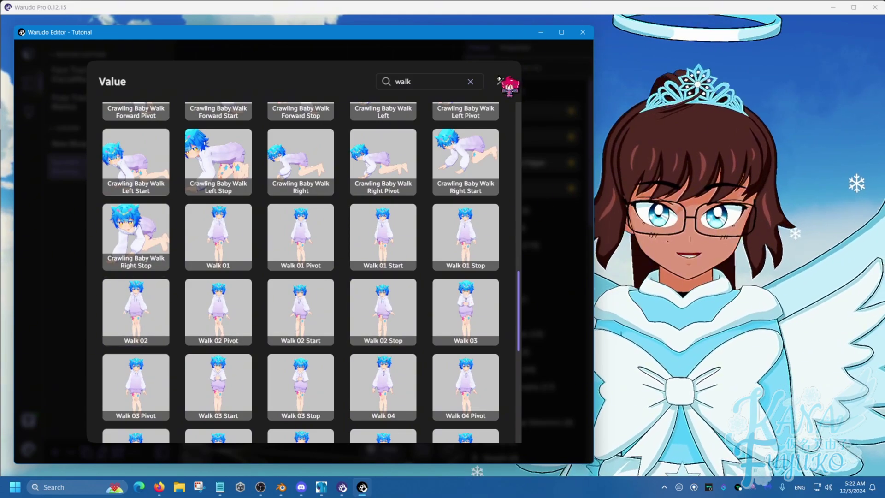
pyautogui.click(501, 82)
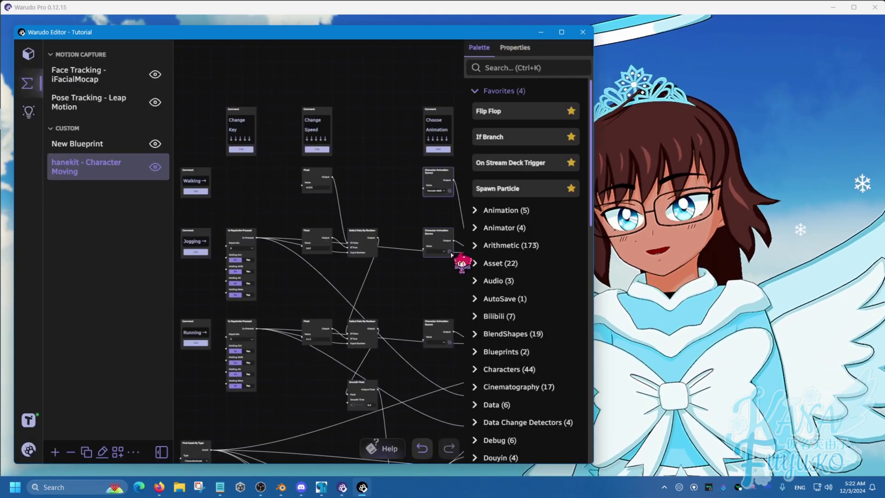
# Assign Jogging and Running to the jogging and running Character Animation Source nodes.
pyautogui.click(449, 251)
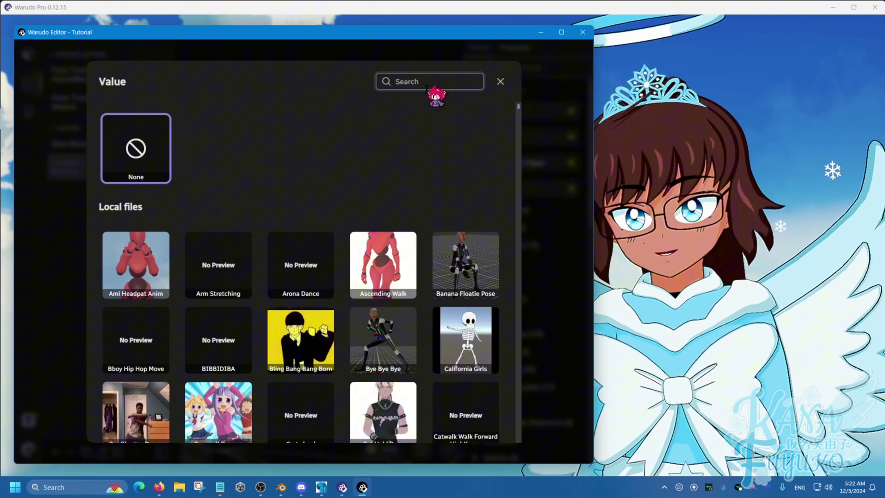
pyautogui.write('jog')
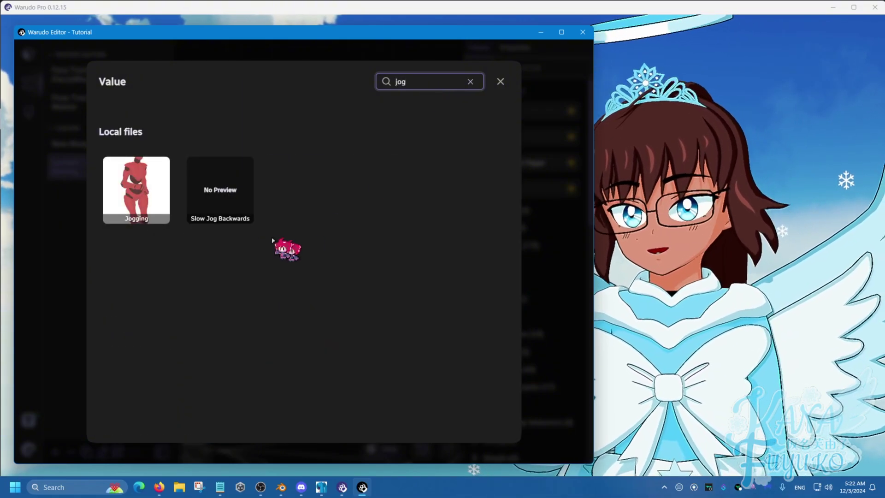
pyautogui.press('Tab')
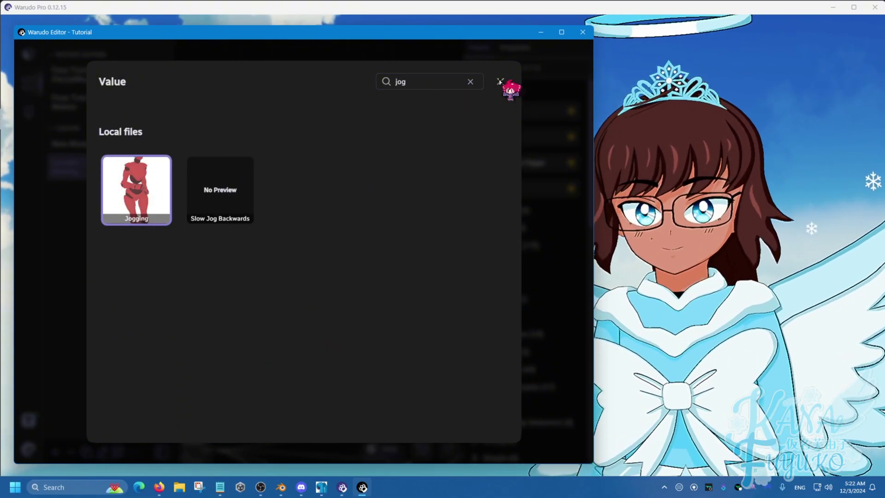
pyautogui.click(500, 82)
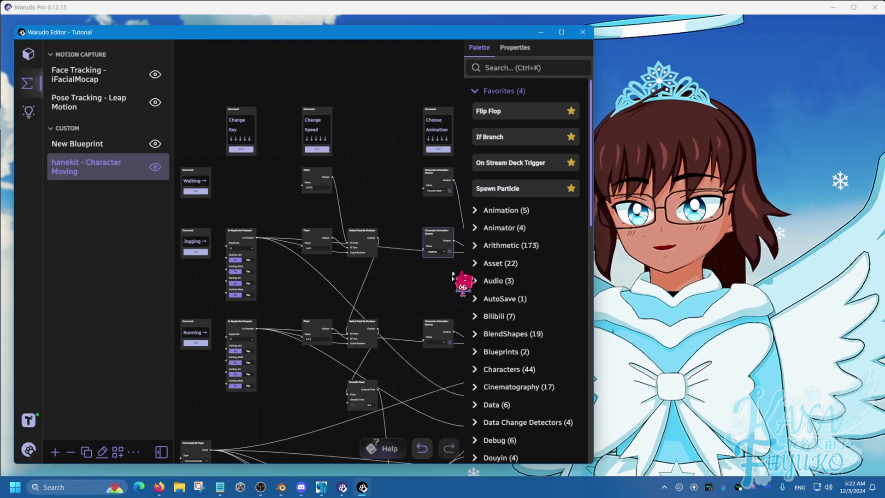
pyautogui.click(450, 341)
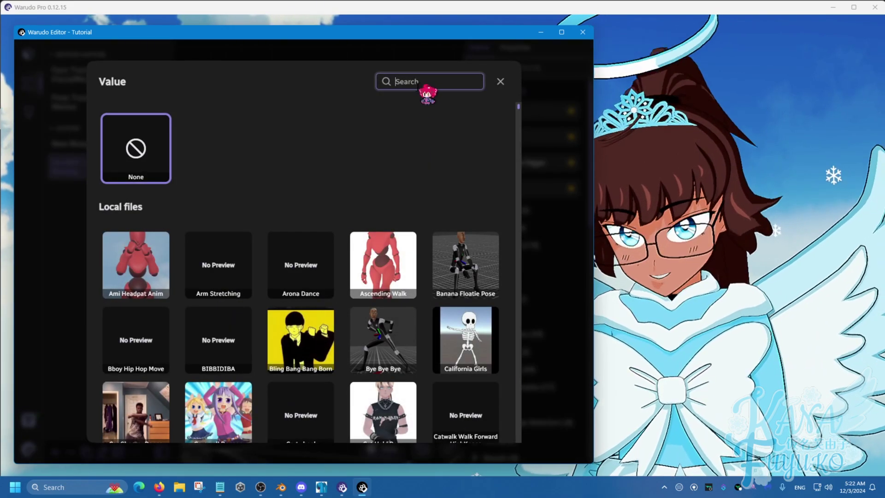
pyautogui.write('runn')
pyautogui.click(387, 209)
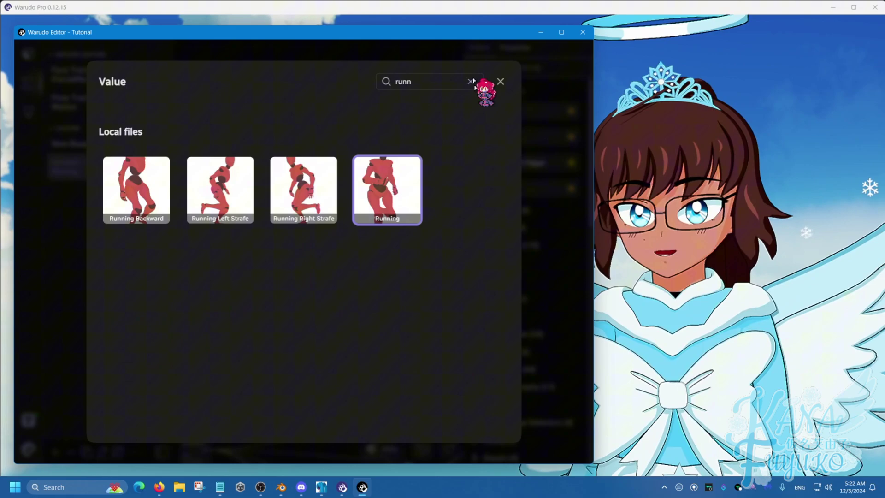
pyautogui.click(500, 81)
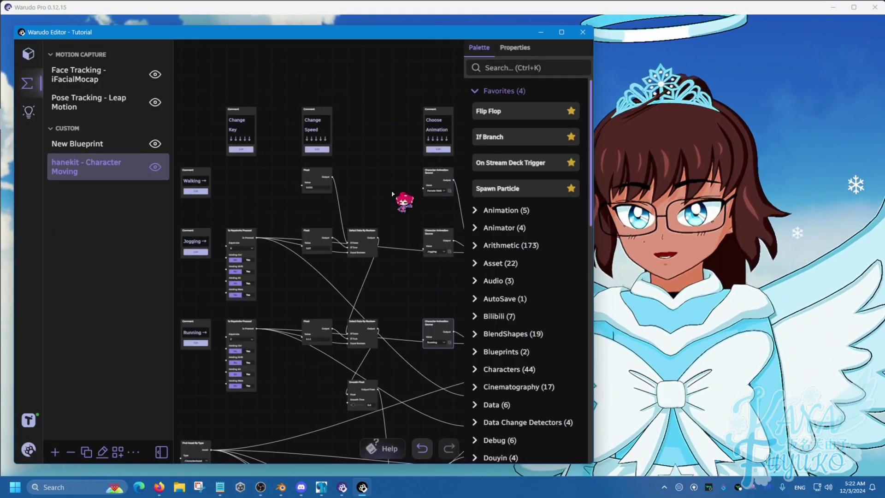
# Review the lower part of the blueprint and the Float node's 0.3 value.
pyautogui.scroll(-3, 423, 302)
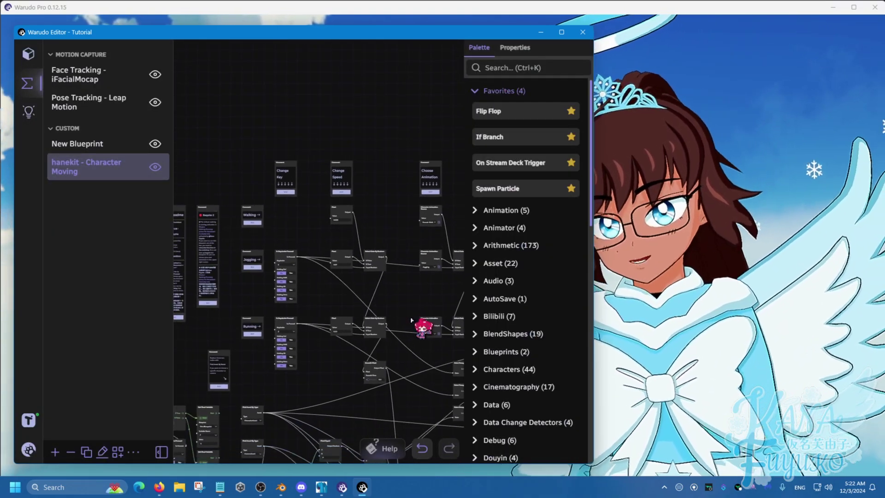
pyautogui.scroll(3, 353, 301)
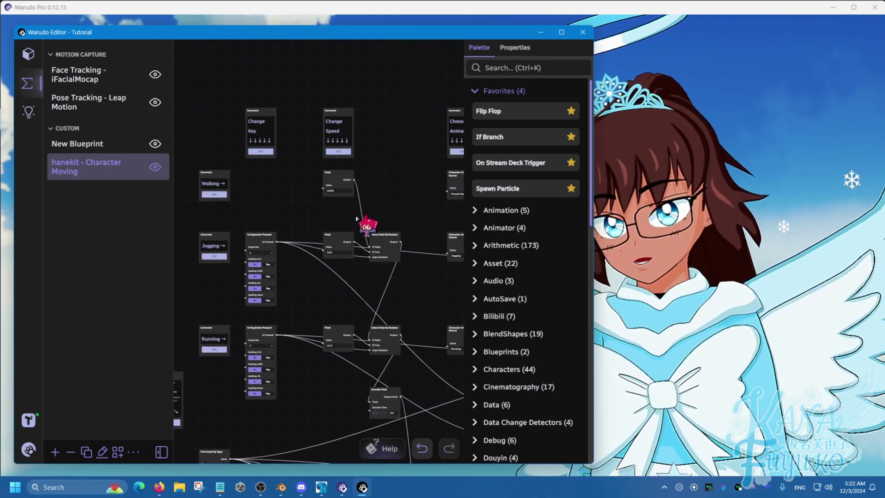
pyautogui.scroll(-1, 325, 401)
pyautogui.moveTo(325, 401); pyautogui.dragTo(311, 115)
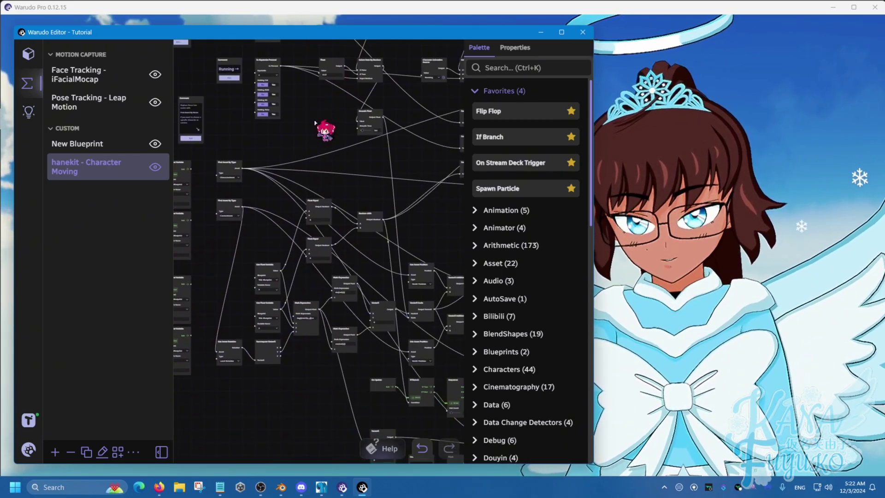
pyautogui.scroll(5, 228, 297)
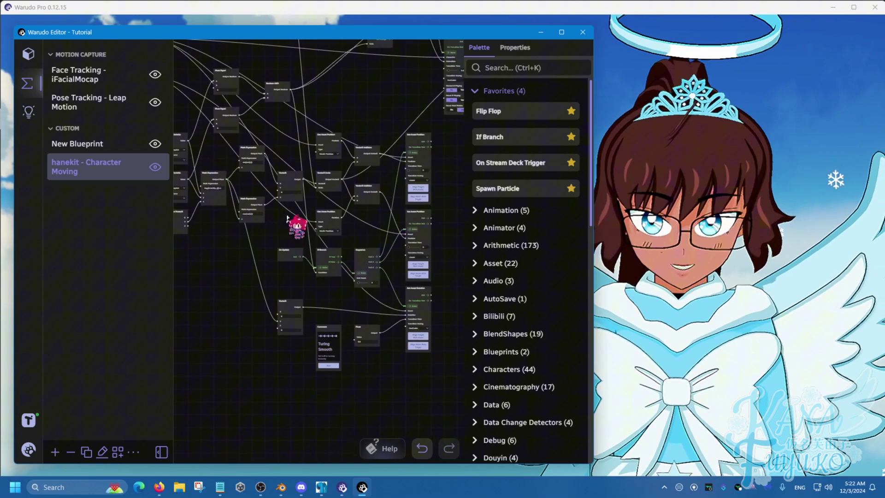
pyautogui.scroll(3, 332, 362)
pyautogui.scroll(2, 315, 359)
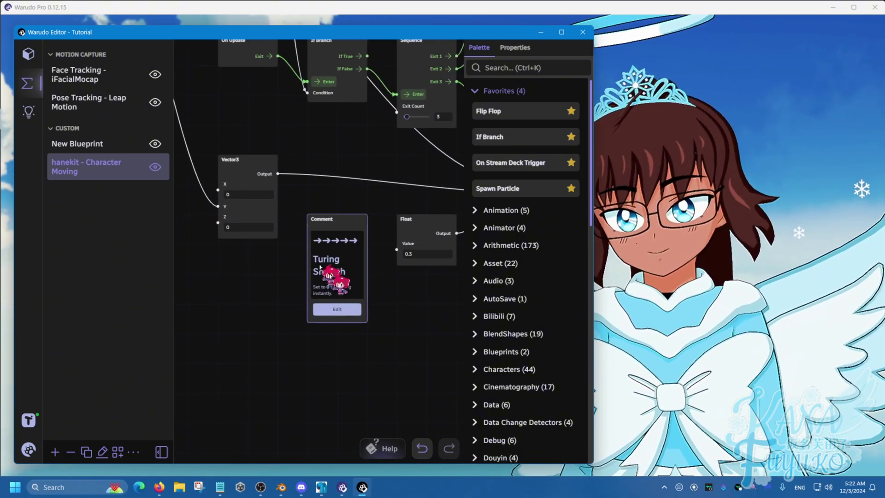
pyautogui.scroll(2, 367, 300)
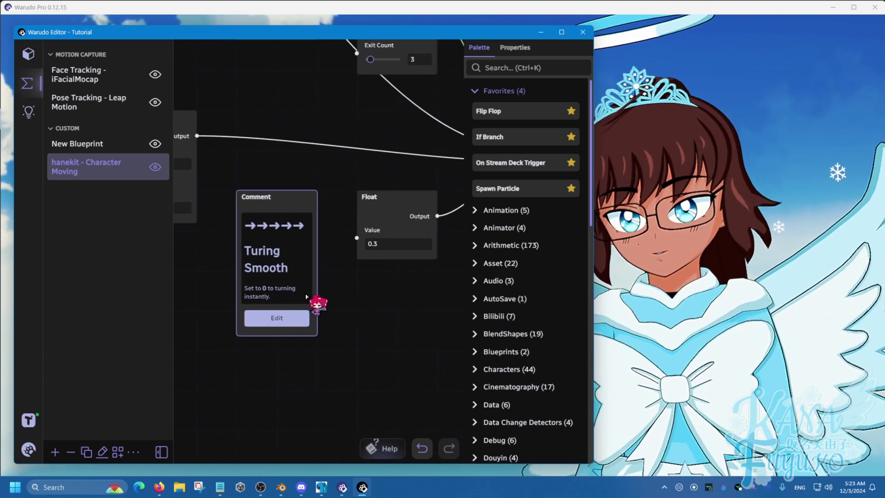
pyautogui.moveTo(391, 245); pyautogui.dragTo(371, 255)
# Inspect the Find Asset By Type nodes, then bring the main Warudo Pro avatar view forward.
pyautogui.scroll(-9, 337, 341)
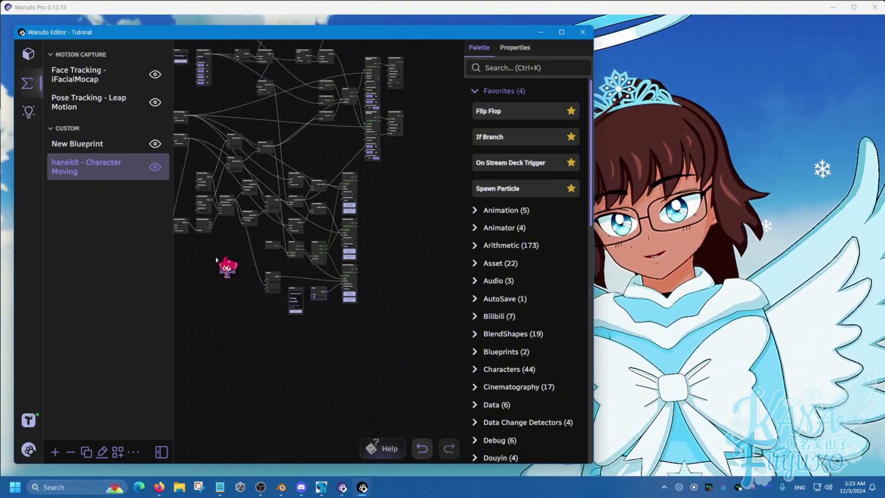
pyautogui.scroll(-3, 227, 262)
pyautogui.scroll(4, 241, 241)
pyautogui.scroll(3, 241, 241)
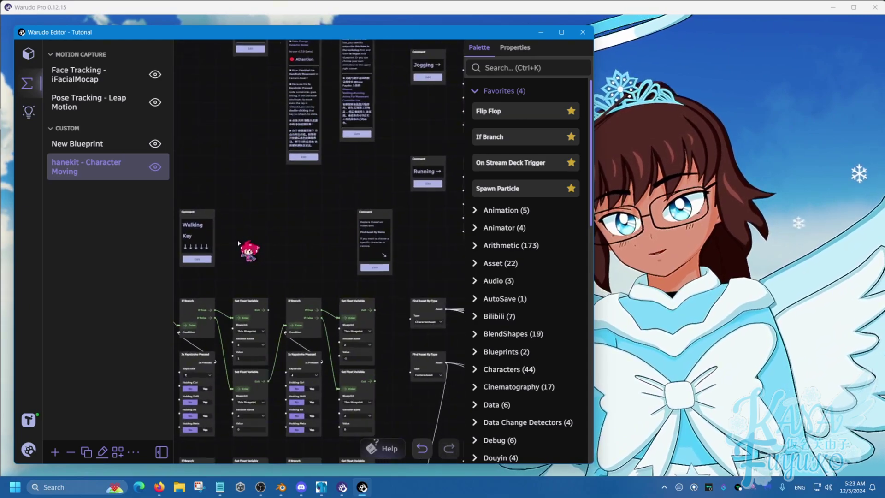
pyautogui.scroll(2, 425, 302)
pyautogui.moveTo(425, 302); pyautogui.dragTo(297, 301, button='middle')
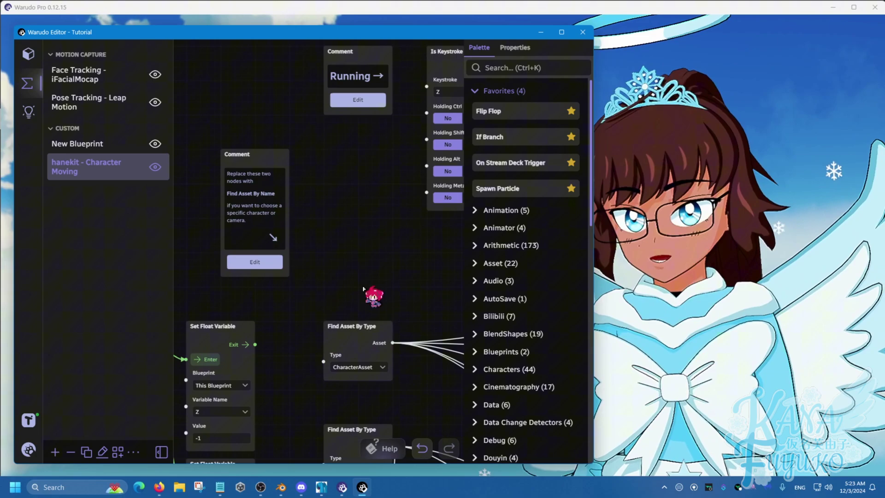
pyautogui.scroll(-1, 361, 288)
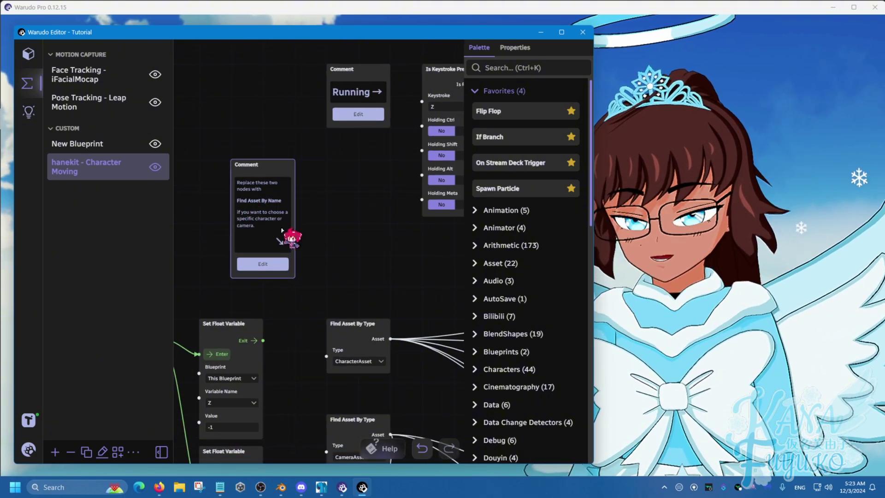
pyautogui.scroll(-3, 352, 285)
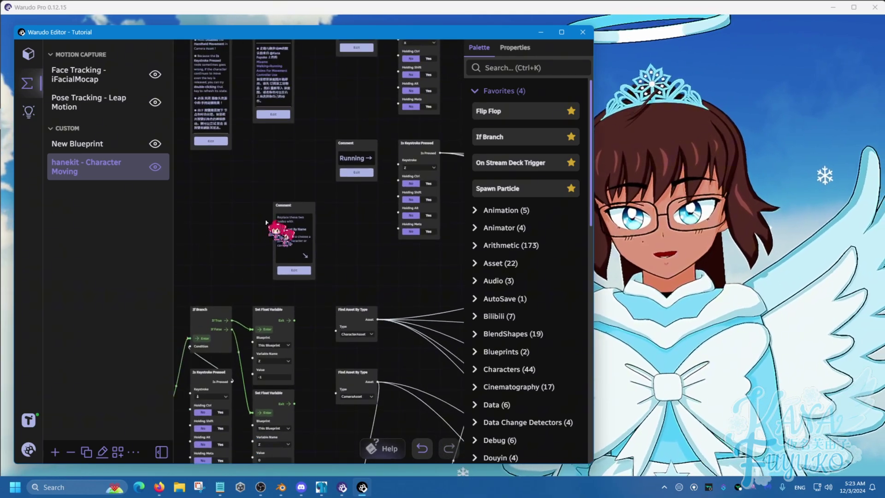
pyautogui.scroll(-3, 362, 308)
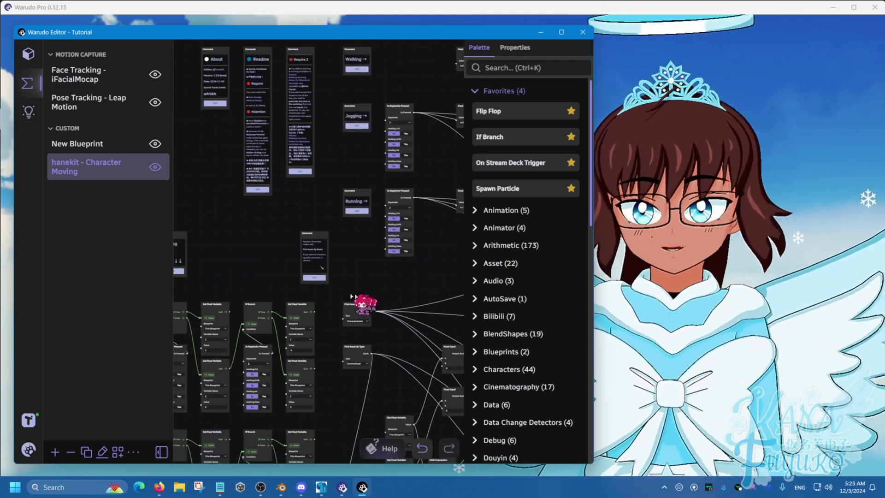
pyautogui.scroll(5, 365, 295)
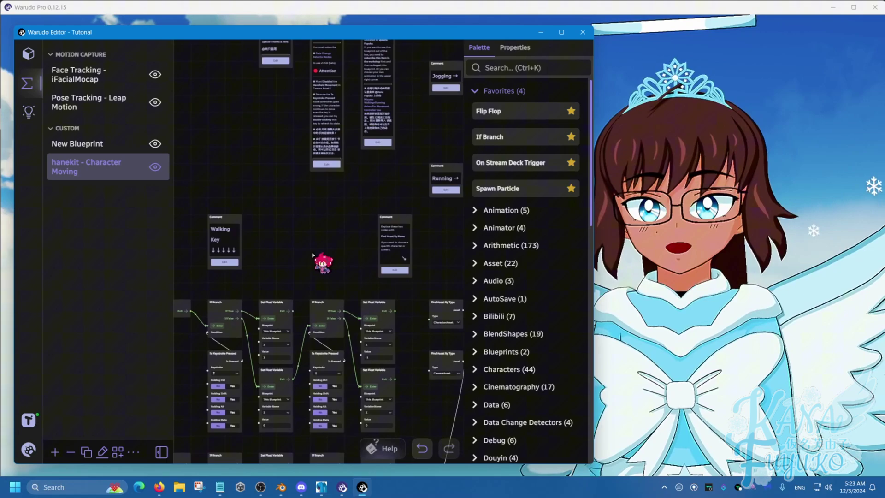
pyautogui.click(642, 288)
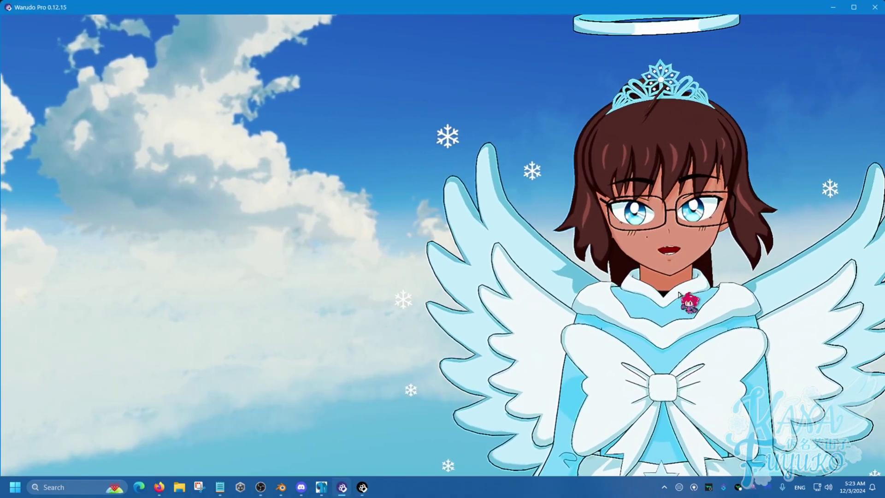
# Use F1, F2 and F3 to turn the avatar away, to three-quarter, then back to full body.
pyautogui.press('F1')
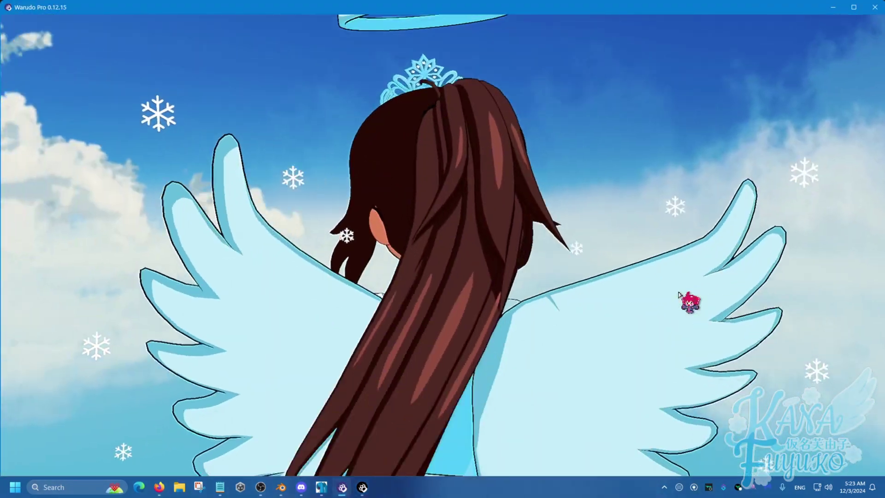
pyautogui.press('F2')
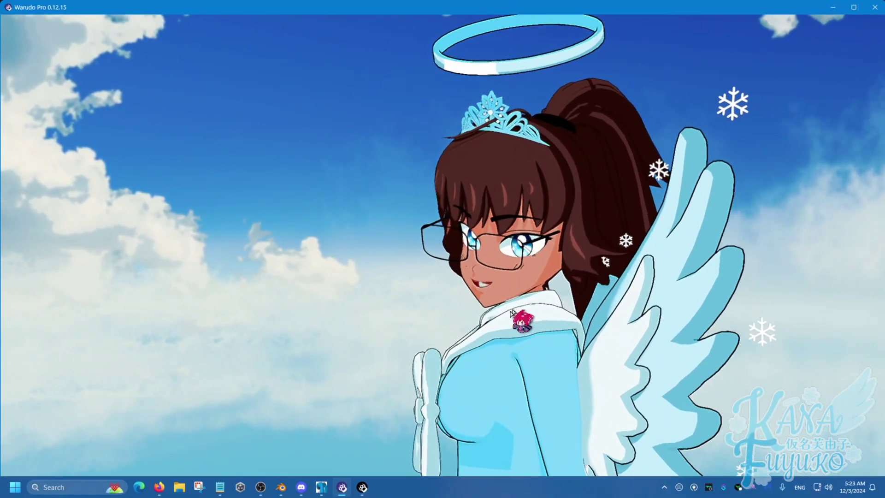
pyautogui.press('F3')
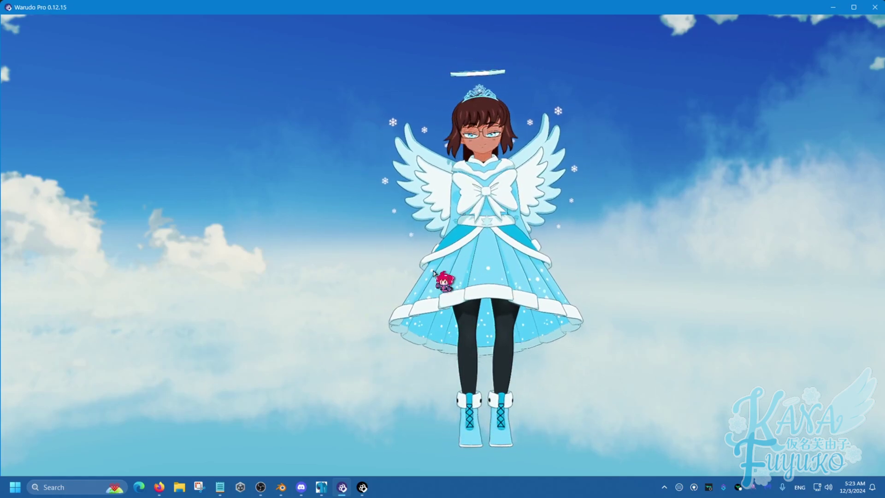
# Add a new Environment asset to the scene and open its Source list of environments.
pyautogui.click(363, 487)
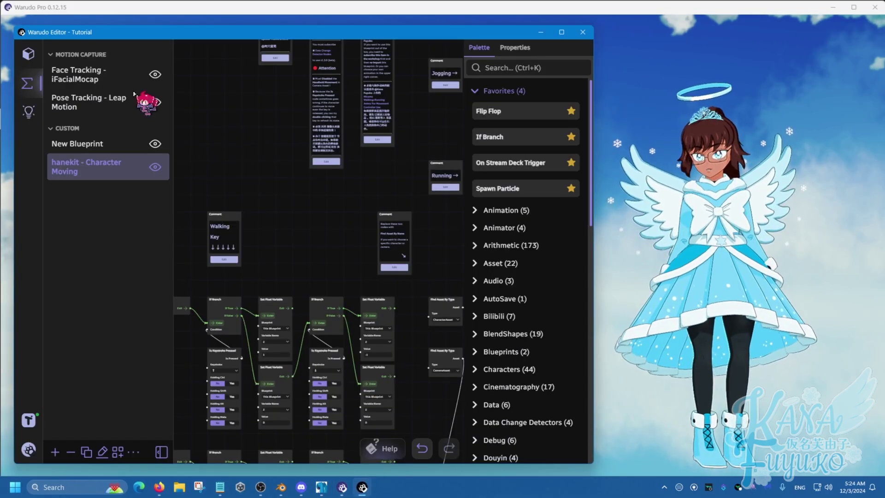
pyautogui.click(29, 52)
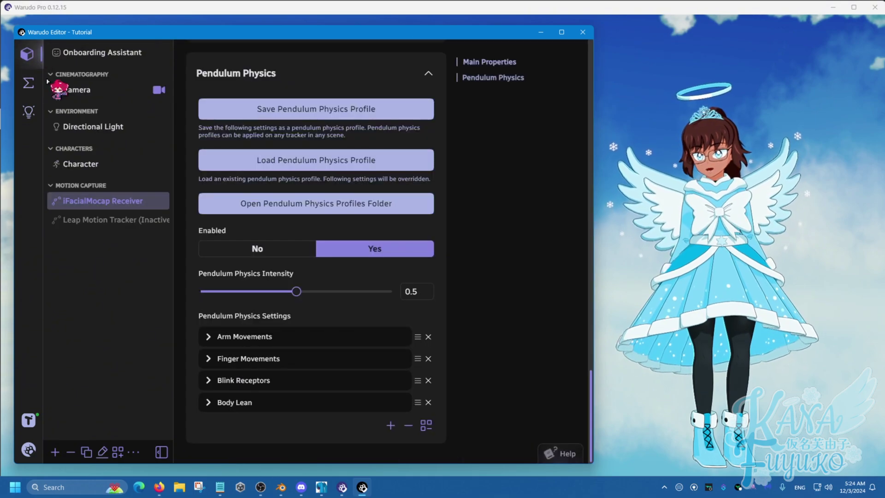
pyautogui.click(55, 452)
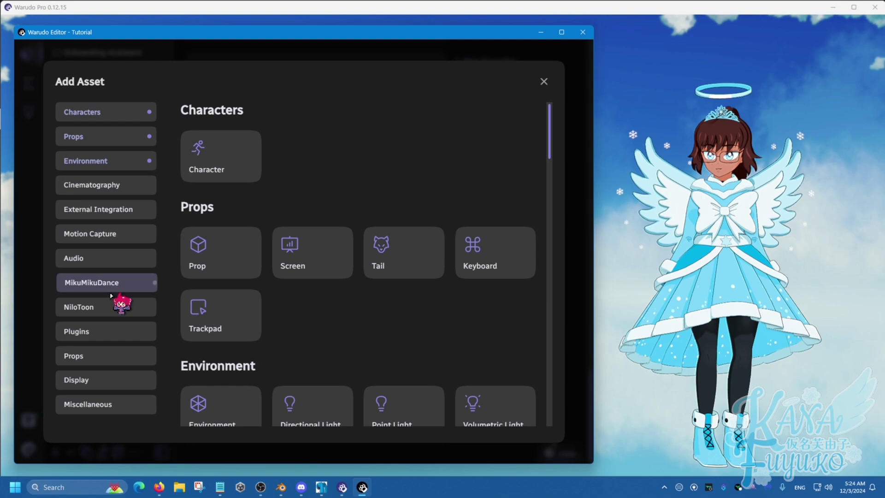
pyautogui.click(118, 161)
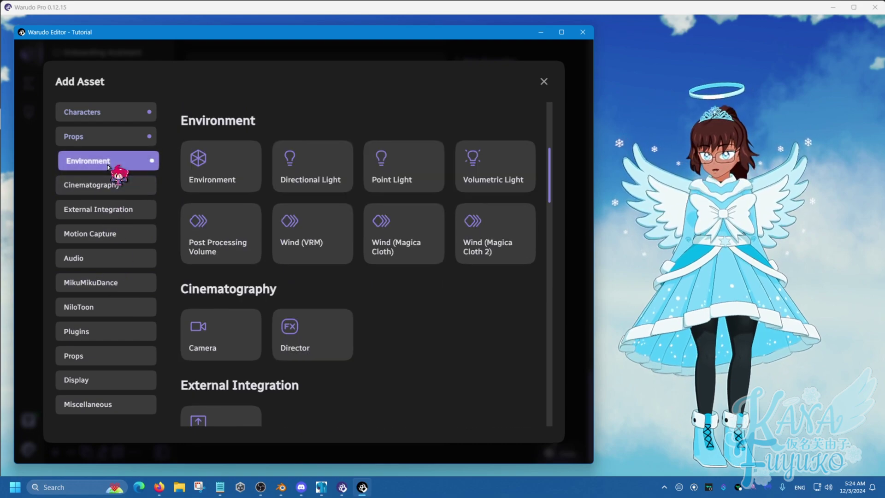
pyautogui.click(225, 160)
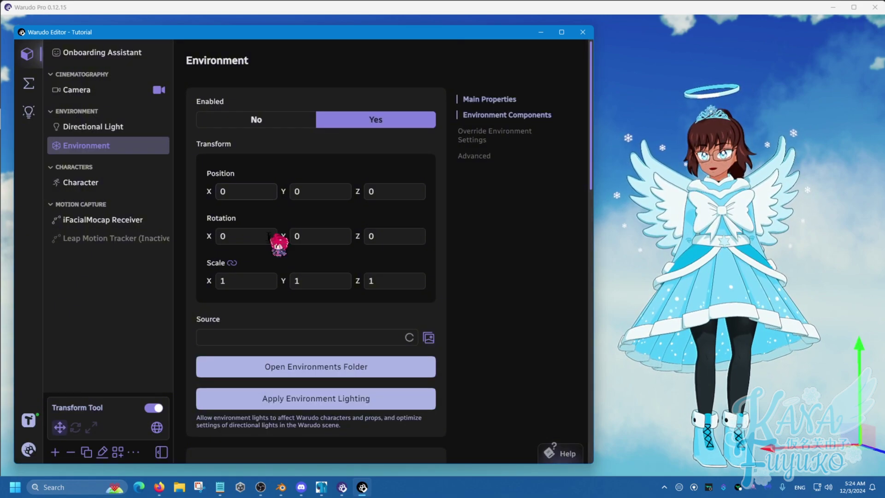
pyautogui.click(354, 338)
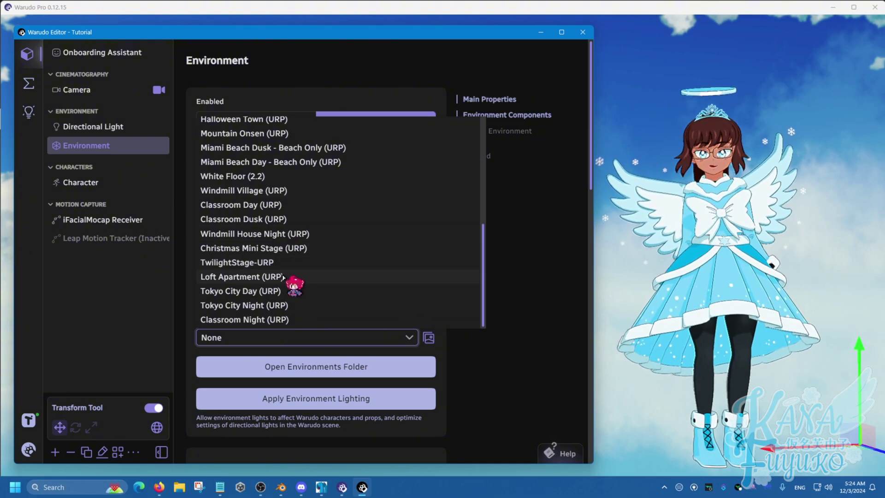
# Set the environment source to Loft Apartment (URP) and view the avatar inside the loft.
pyautogui.click(290, 277)
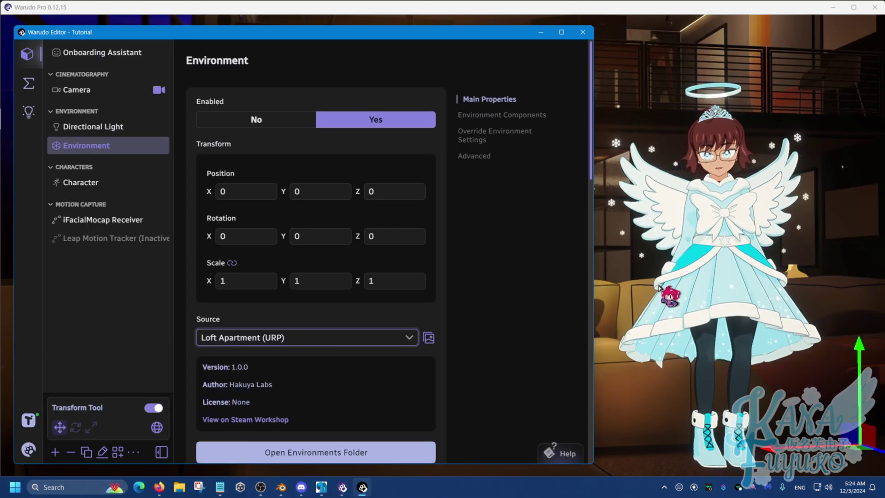
pyautogui.click(599, 297)
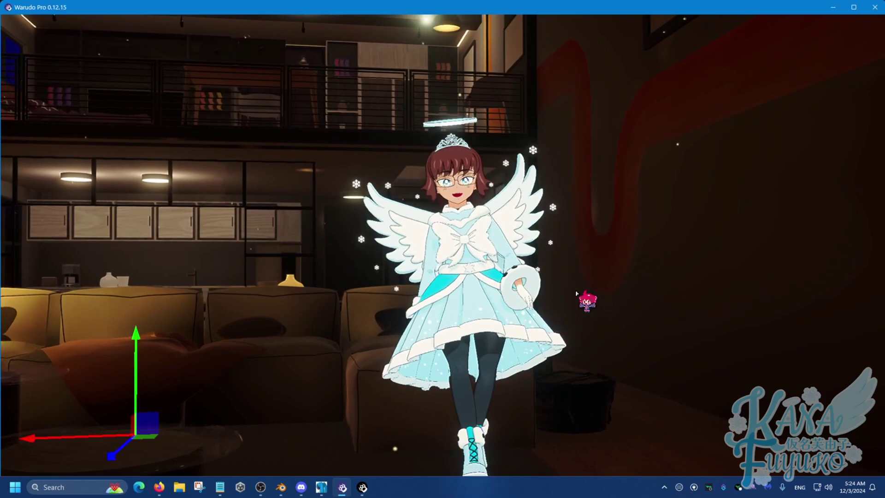
pyautogui.moveTo(576, 293); pyautogui.dragTo(550, 280, button='middle')
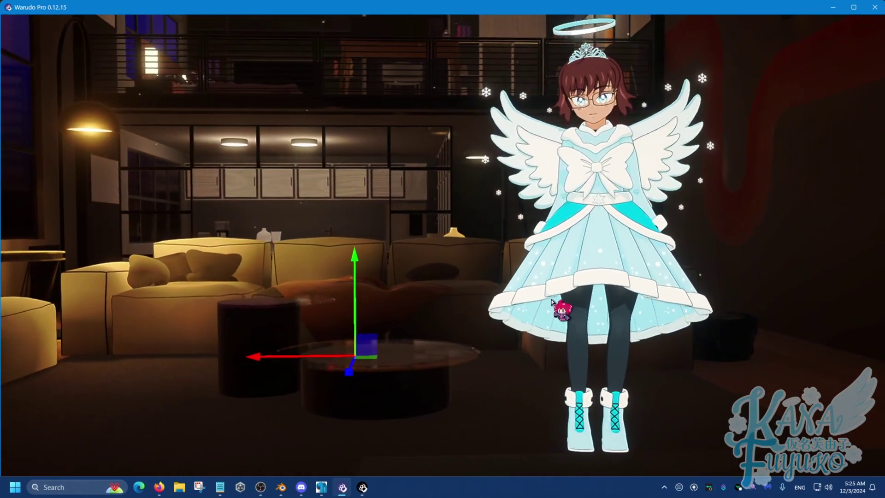
# Disable the Loft Apartment environment and deselect the Environment asset.
pyautogui.click(363, 488)
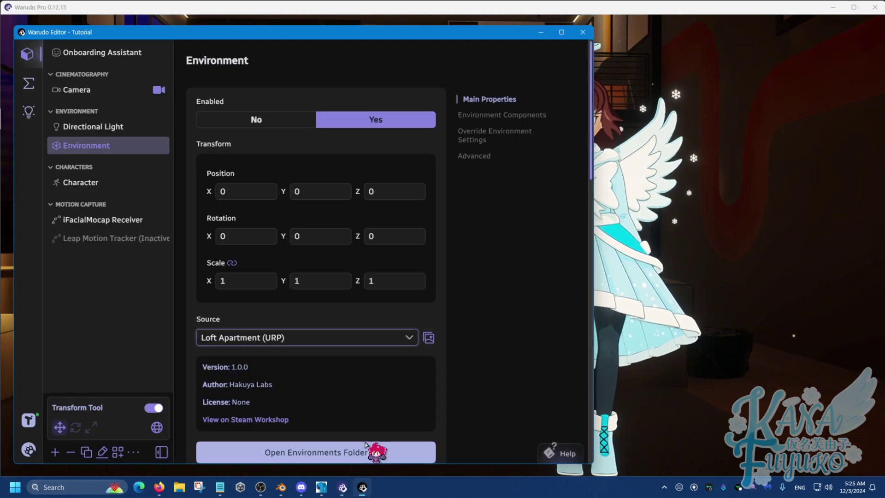
pyautogui.click(266, 118)
pyautogui.click(599, 198)
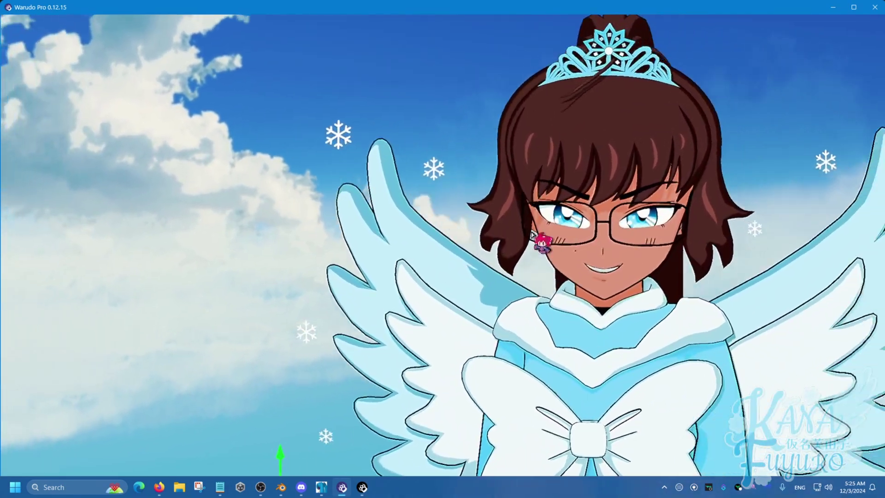
pyautogui.scroll(-5, 525, 236)
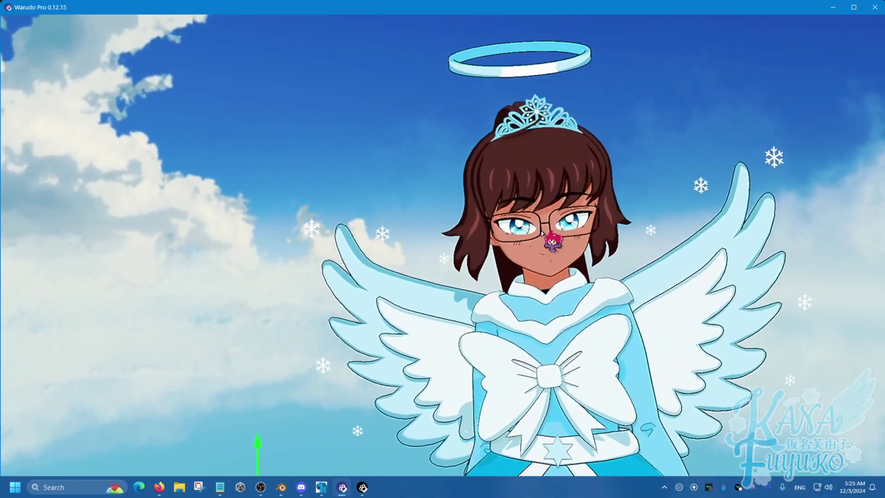
pyautogui.click(343, 487)
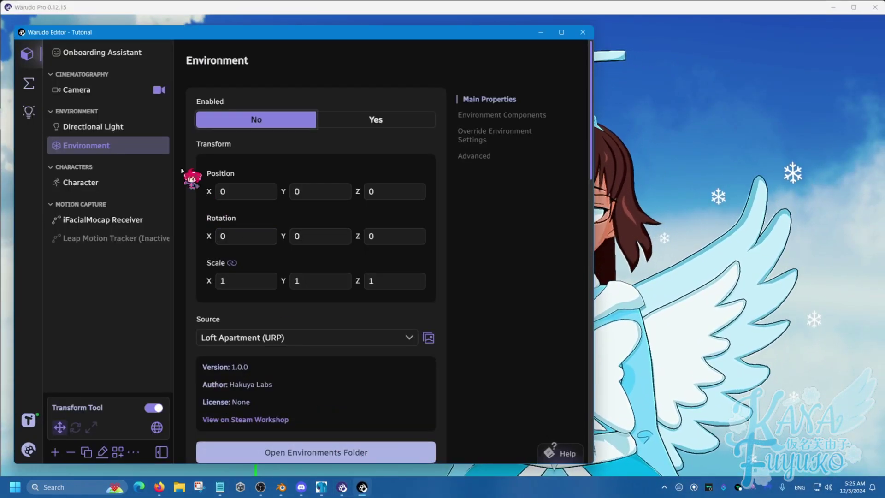
pyautogui.click(159, 148)
pyautogui.click(636, 241)
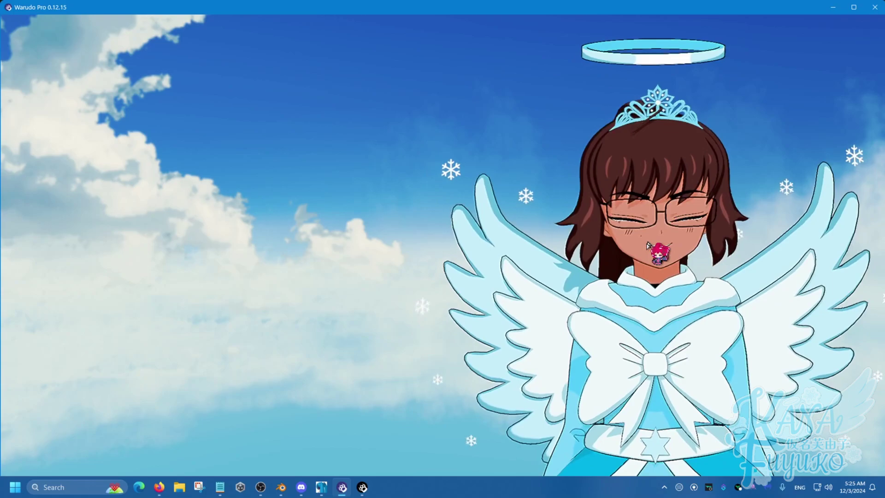